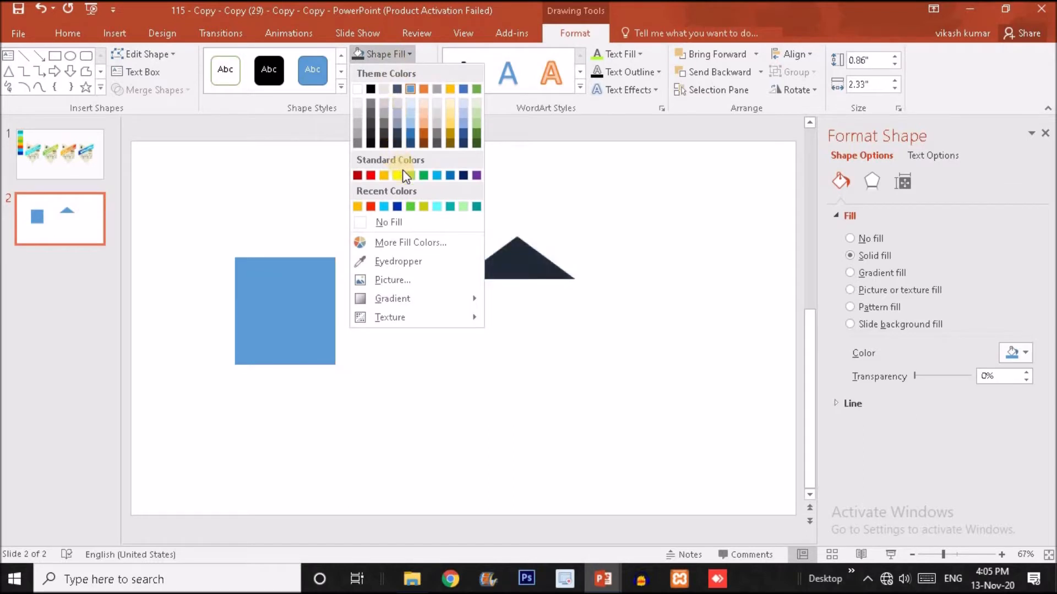
Fill the triangle with yellow and fit it upside down along the square's upper edge, about 0.87" high and 2.02" wide.
click(402, 175)
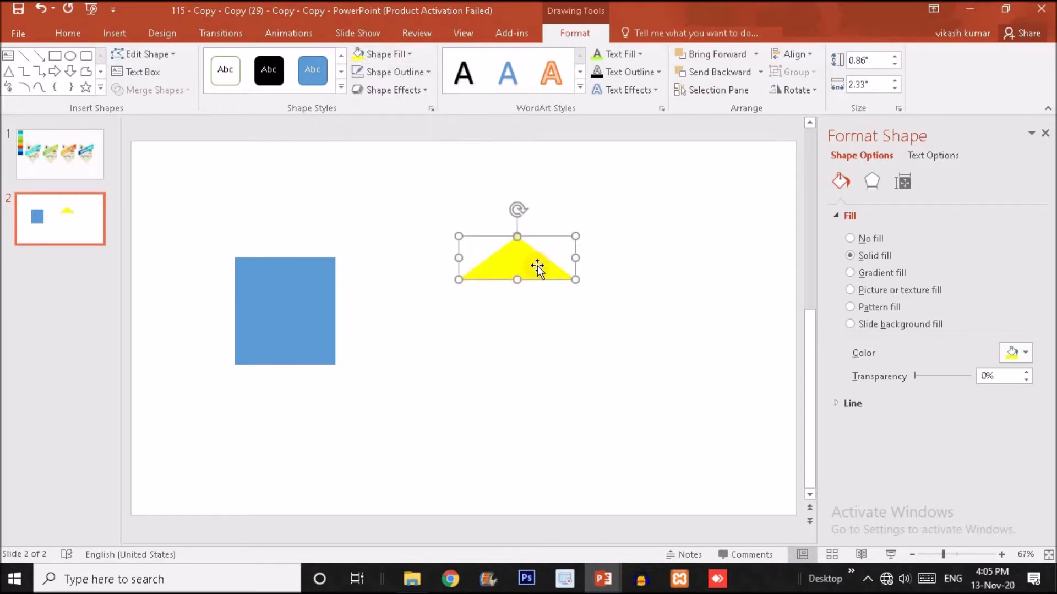
drag(538, 264, 339, 277)
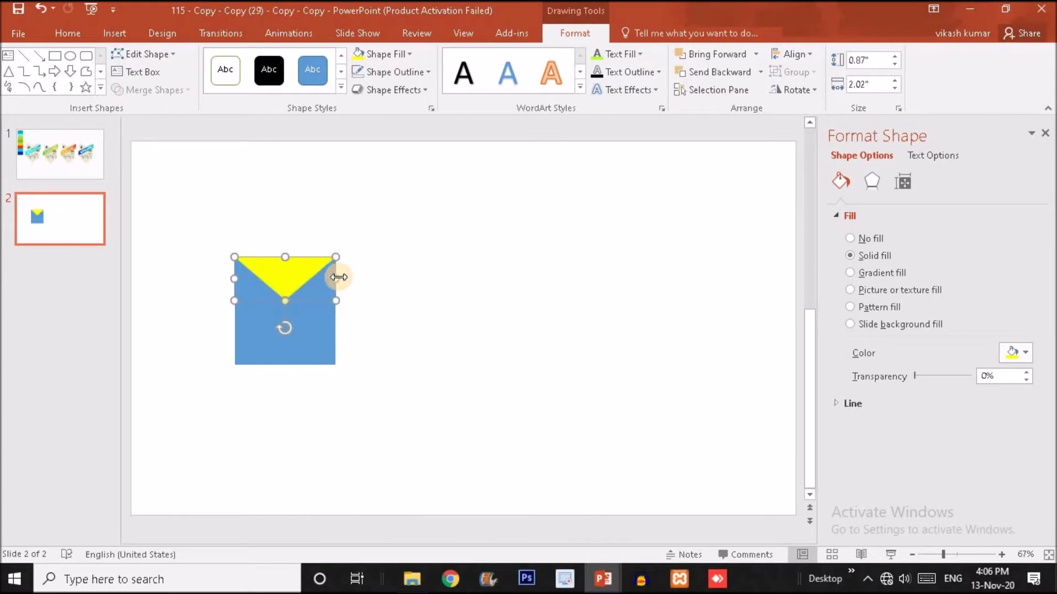
Place a copy of the yellow triangle directly below the blue square, pointing down with its base on the square's lower edge.
click(301, 346)
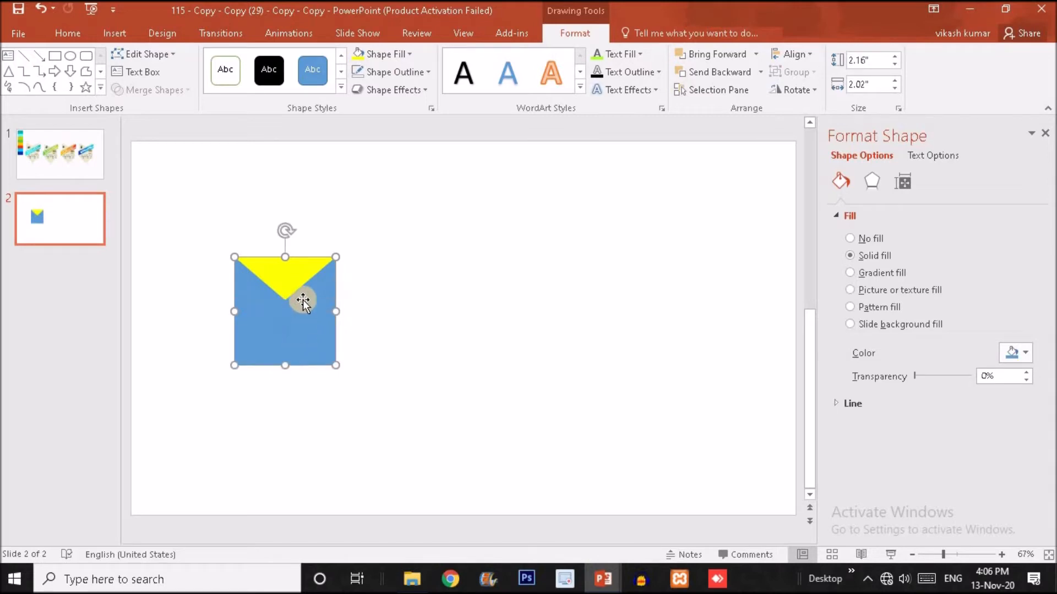
click(293, 283)
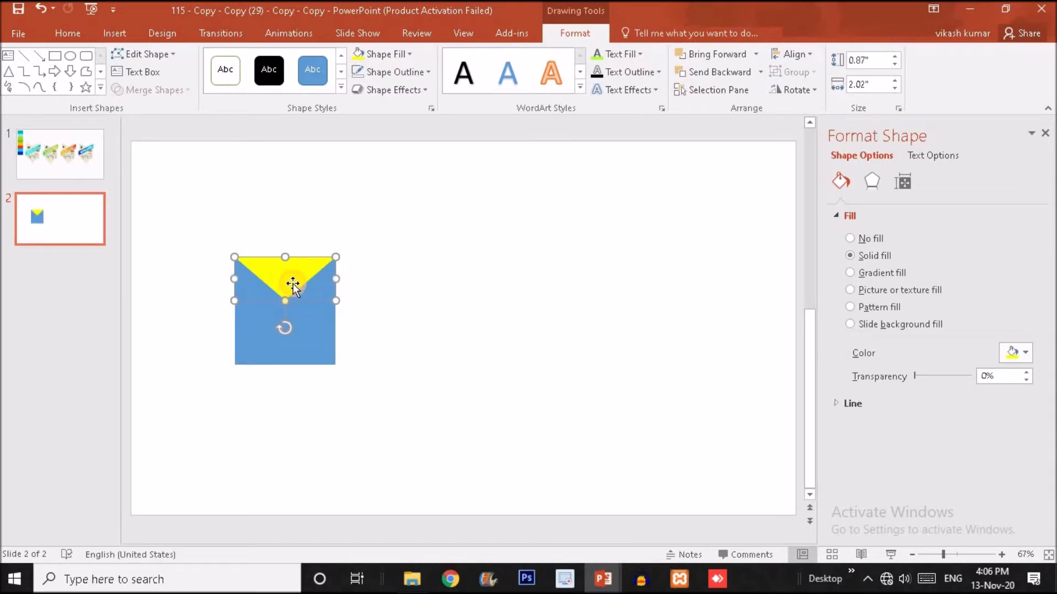
drag(292, 284, 295, 387)
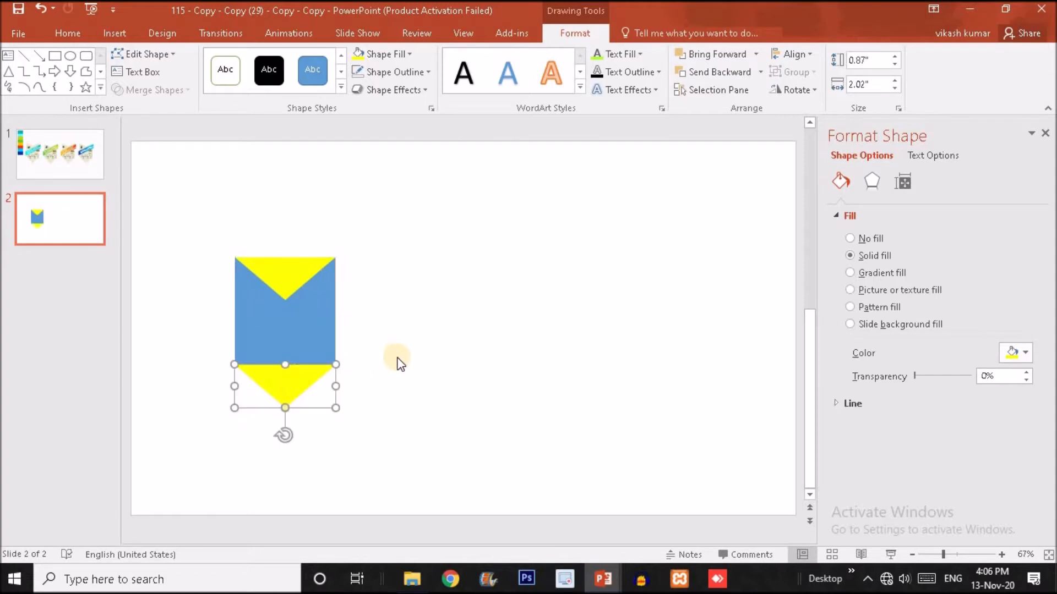
Stretch the lower yellow triangle further down and reduce the height of the upper one, keeping both attached to the square's edges.
click(307, 329)
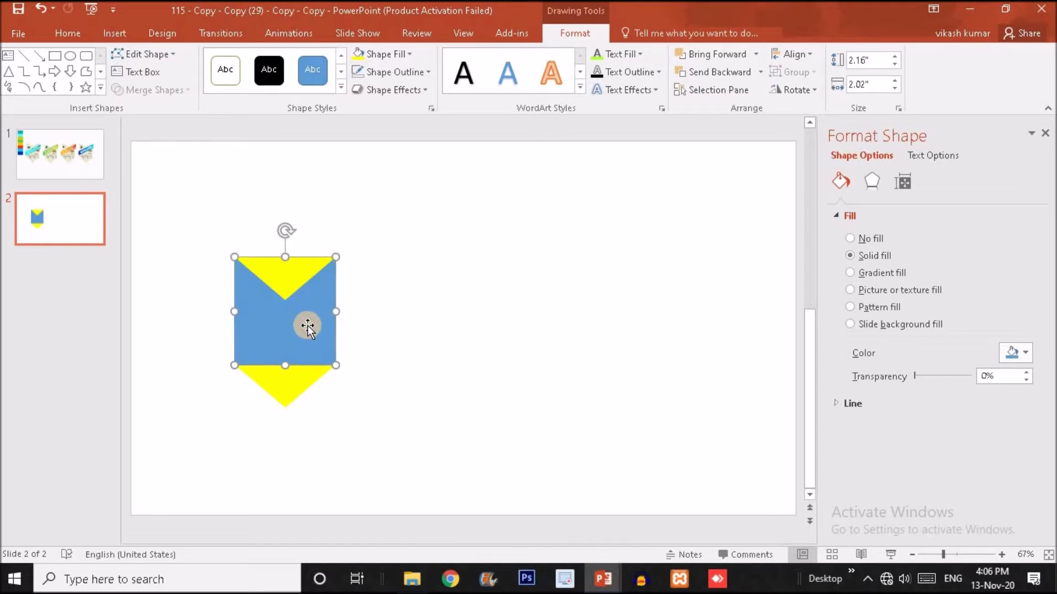
click(79, 174)
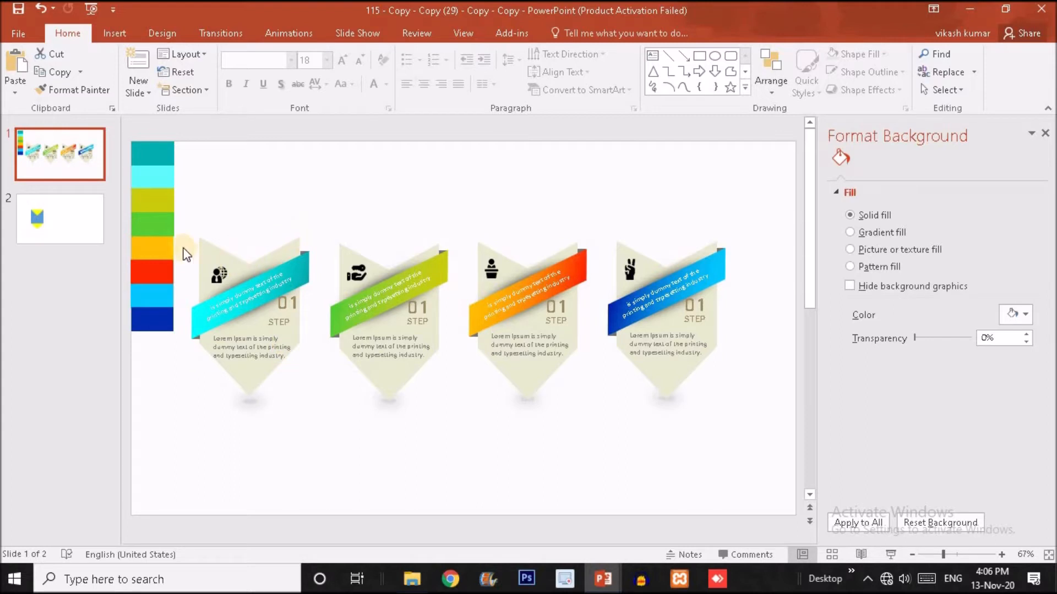
click(56, 206)
click(279, 388)
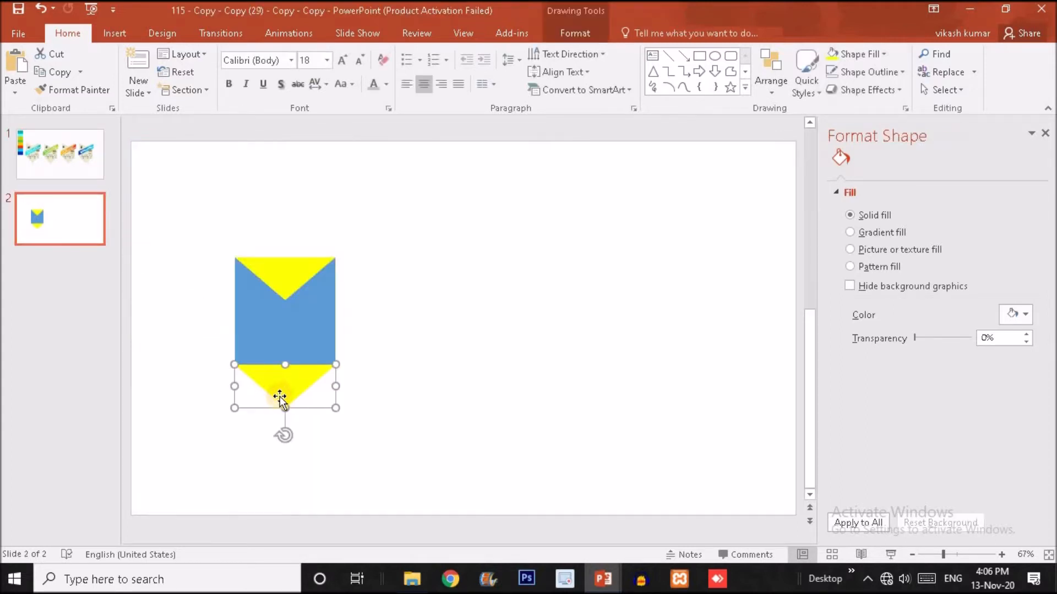
mouse_move(286, 365)
mouse_down()
mouse_move(285, 347)
mouse_move(285, 378)
mouse_up()
click(289, 286)
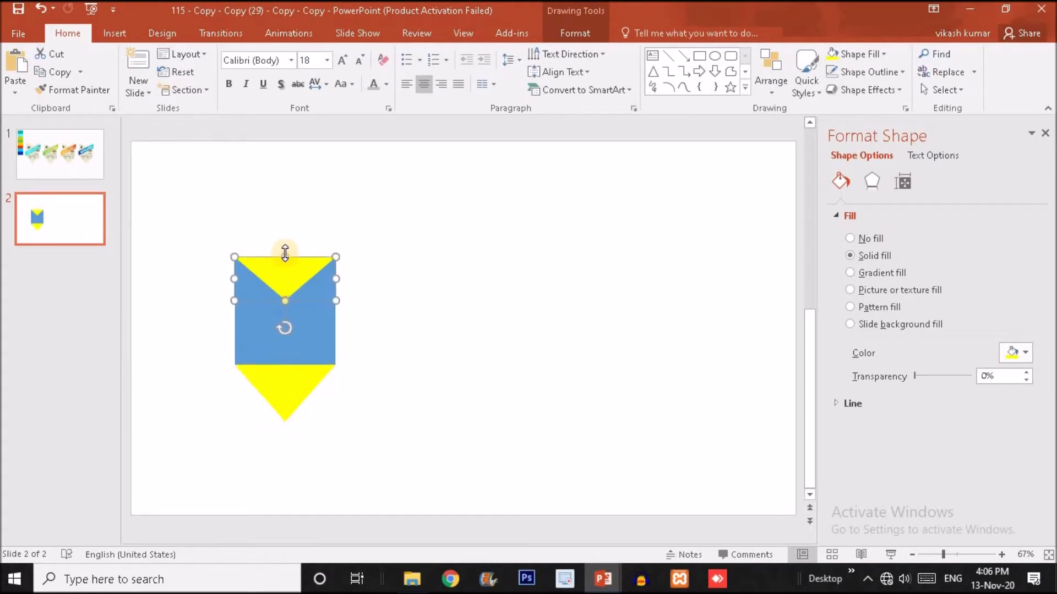
drag(284, 252, 284, 276)
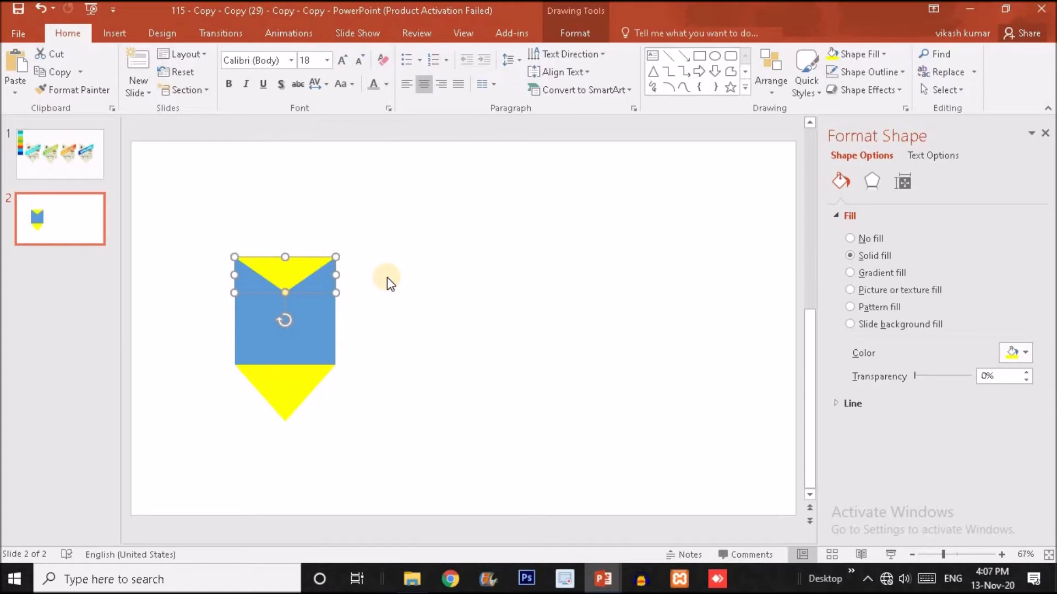
click(309, 340)
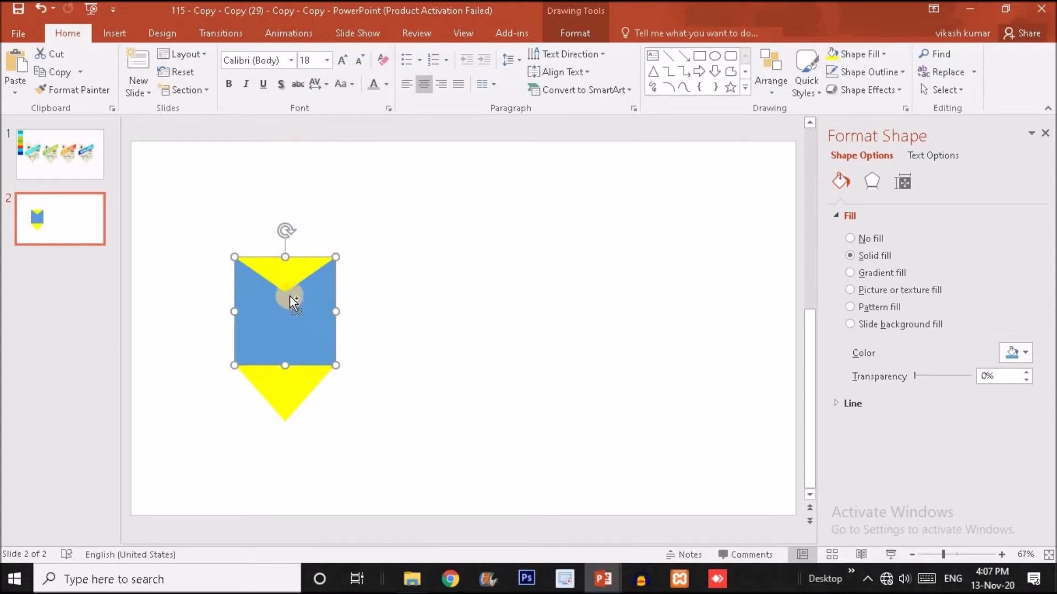
shift+click(291, 279)
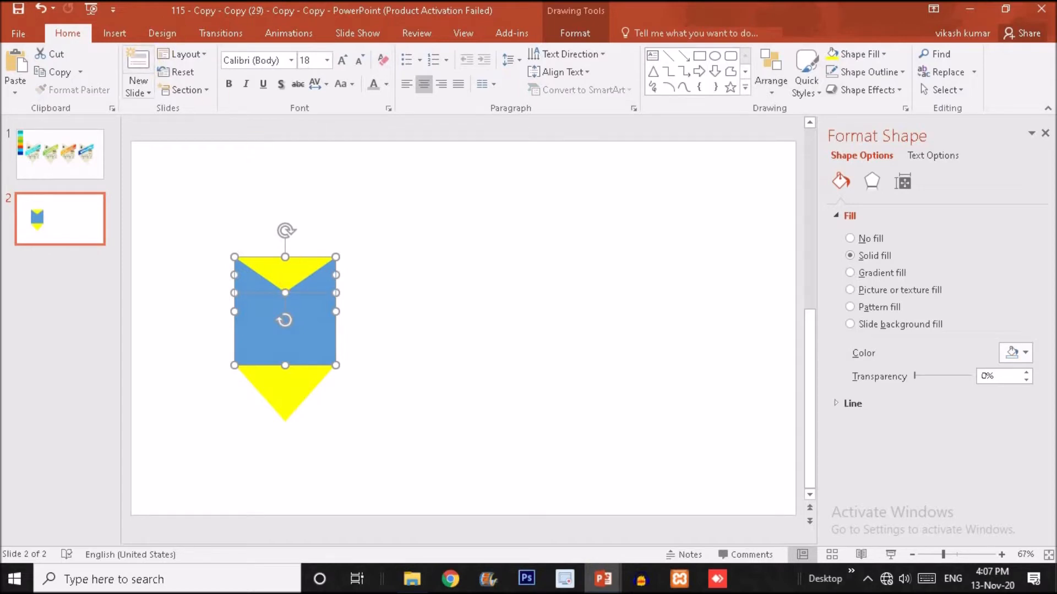
click(575, 32)
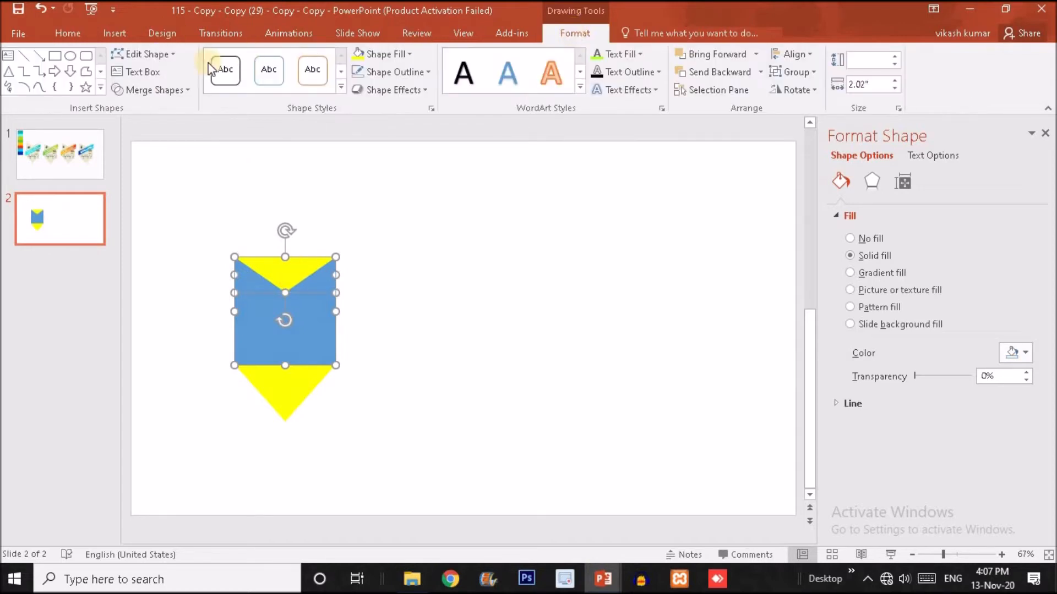
click(147, 90)
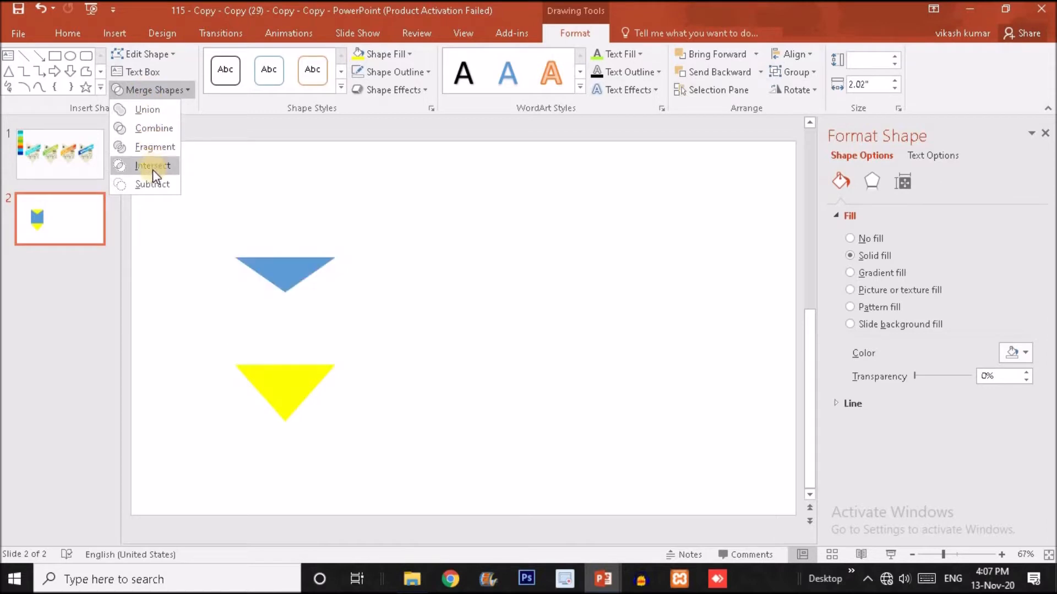
click(437, 236)
click(444, 276)
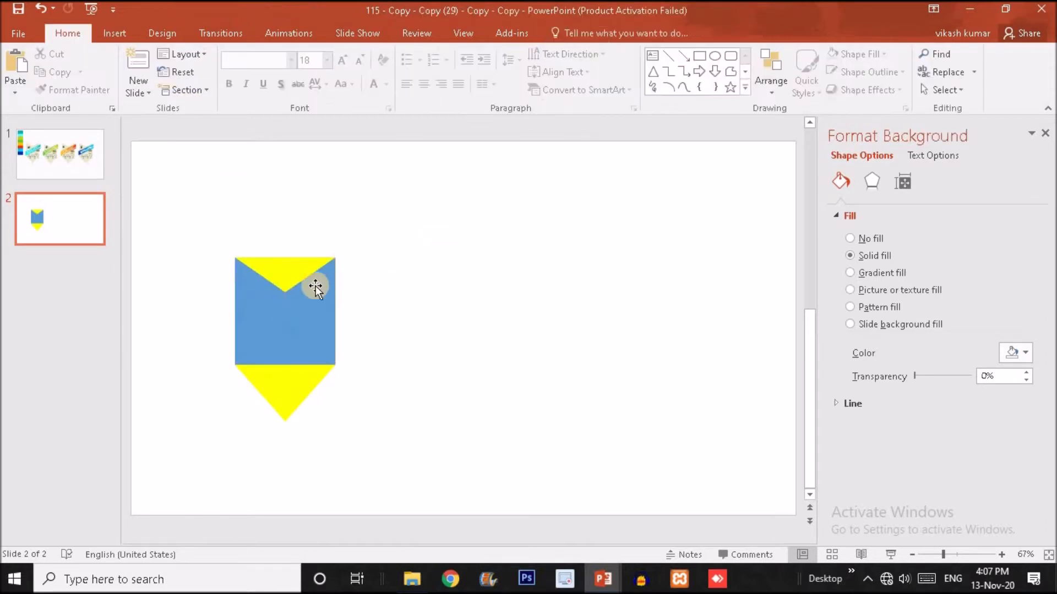
Flatten the upper yellow triangle further and subtract it from the blue square to cut a V-shaped notch.
click(289, 276)
drag(286, 258, 286, 272)
click(311, 324)
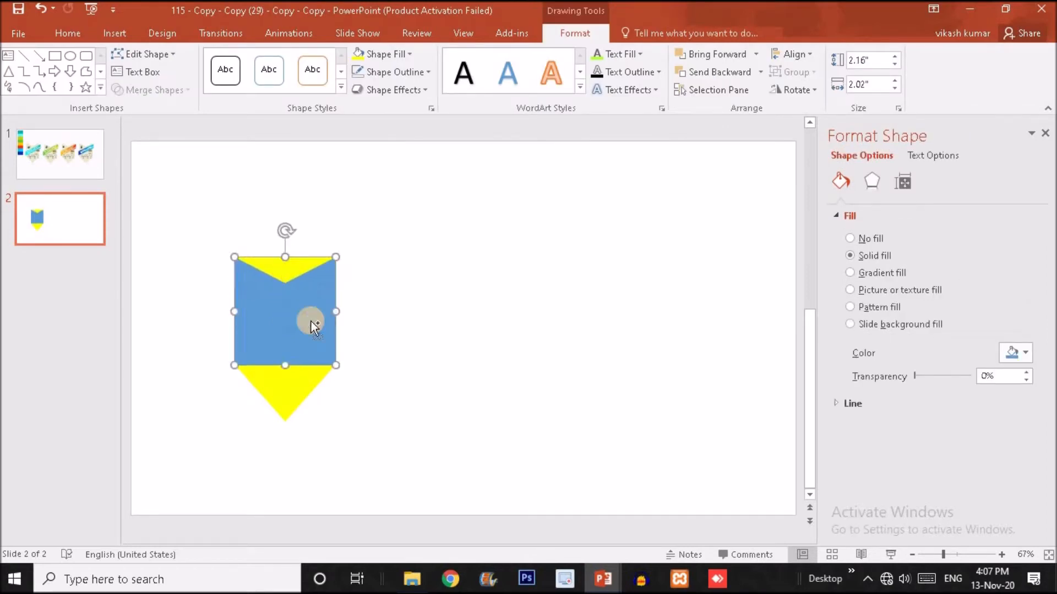
shift+click(295, 272)
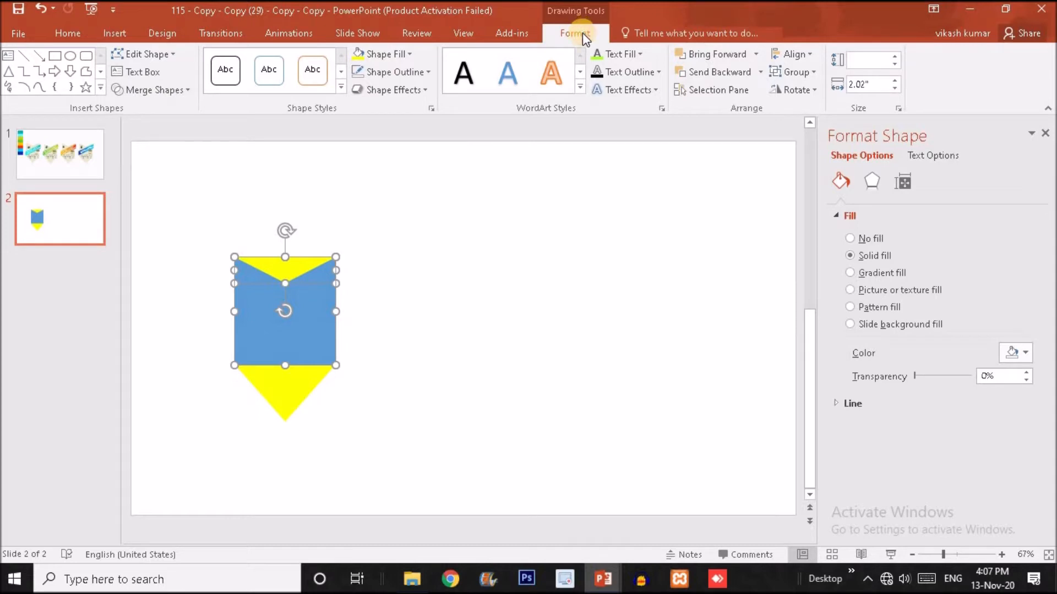
click(154, 90)
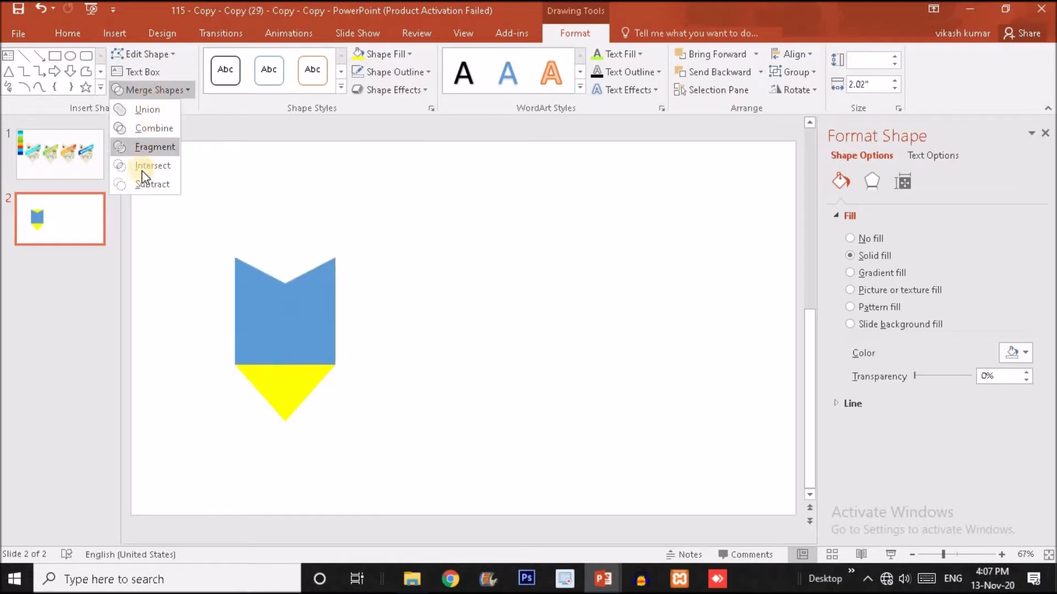
click(142, 186)
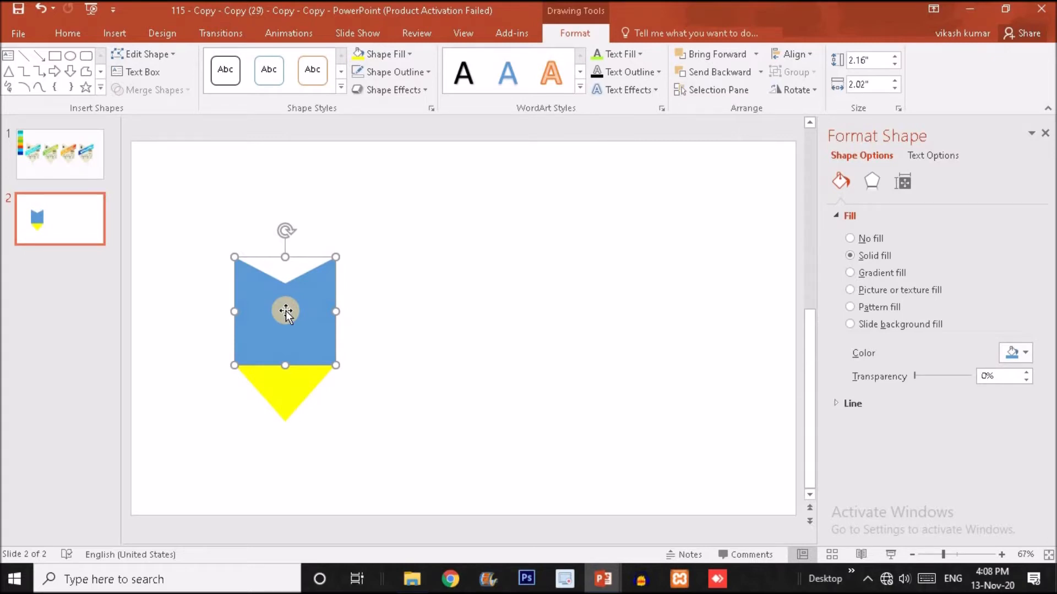
Shorten the lower yellow triangle slightly while keeping its base on the lower edge of the notched square.
drag(170, 182, 385, 449)
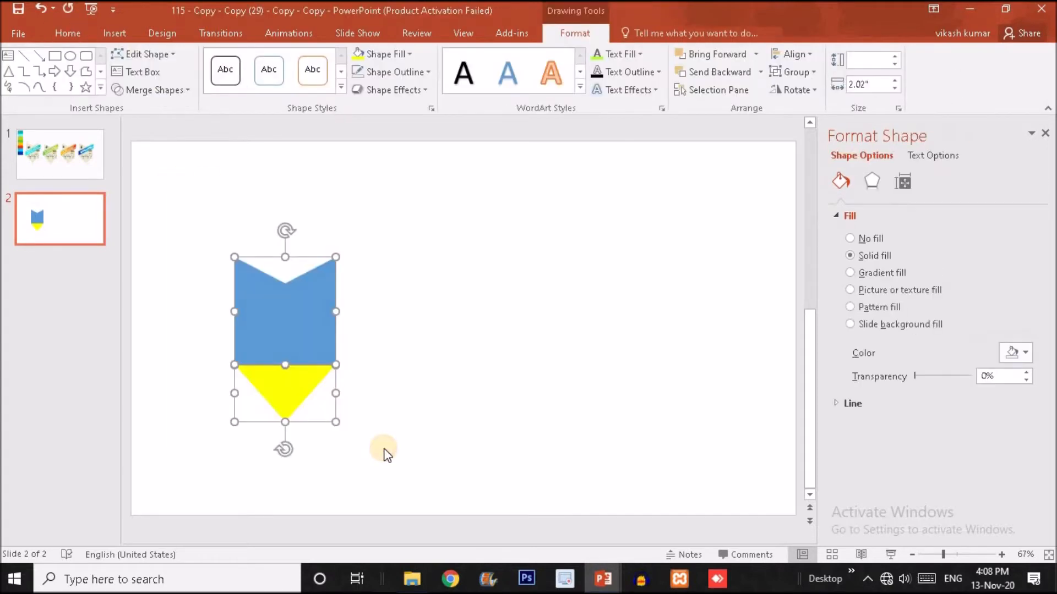
click(363, 394)
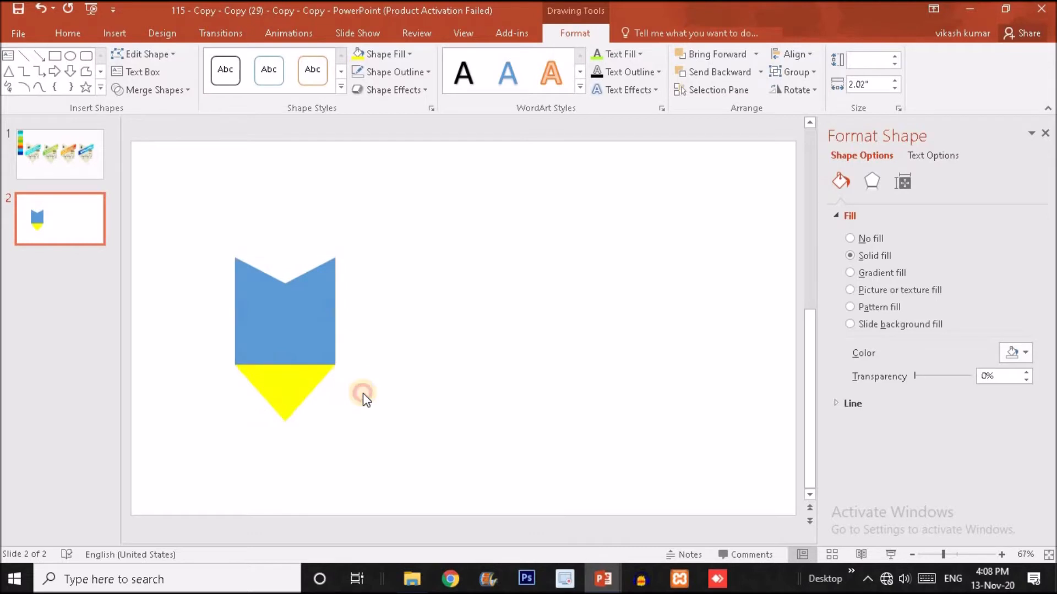
click(302, 393)
drag(284, 371, 281, 378)
Merge the notched blue square and the lower yellow triangle into one shape with Union.
click(229, 248)
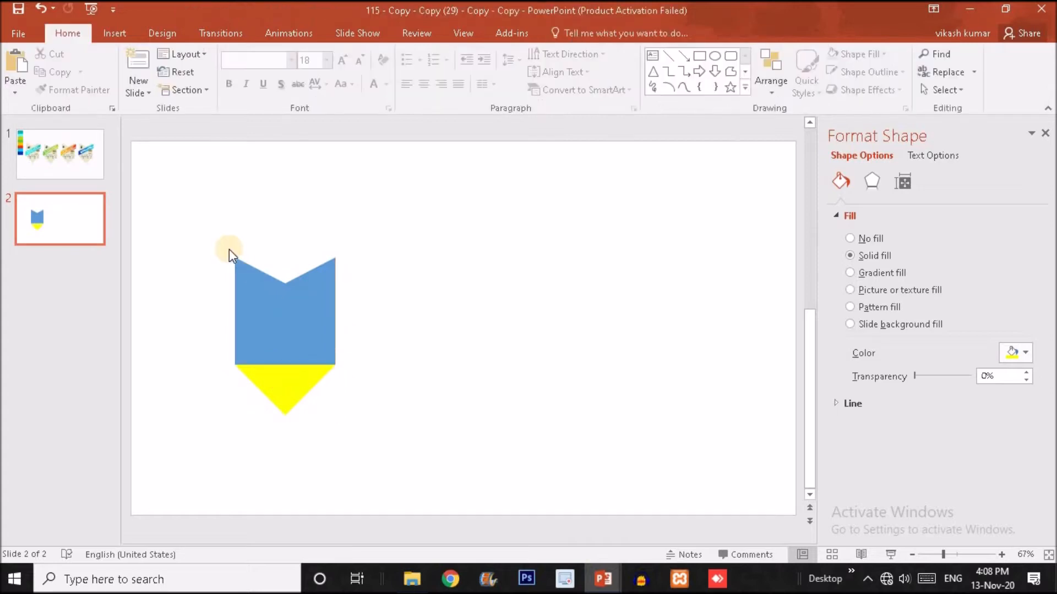
drag(191, 210, 429, 473)
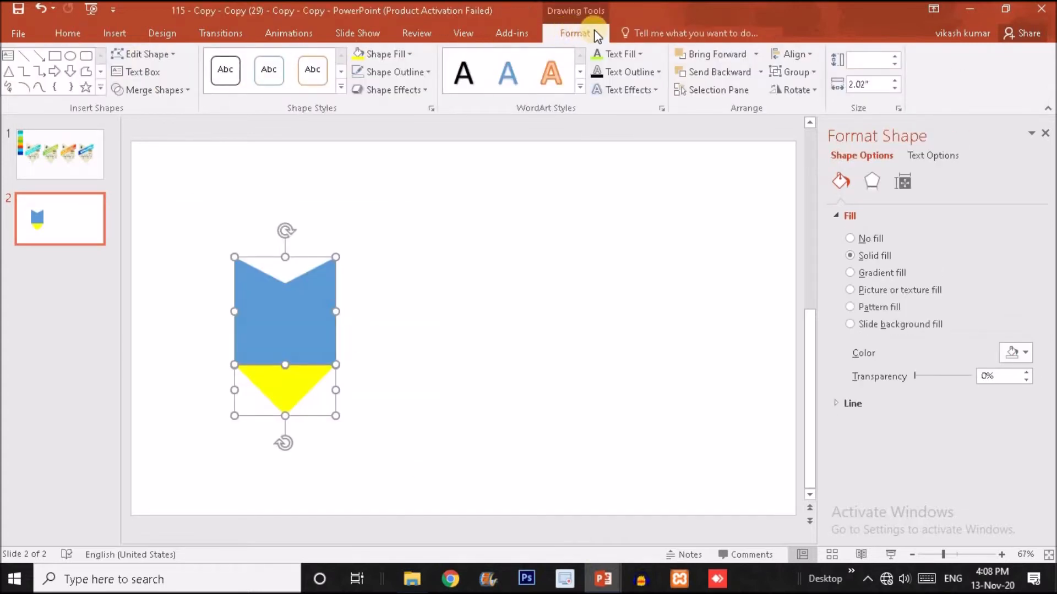
click(157, 92)
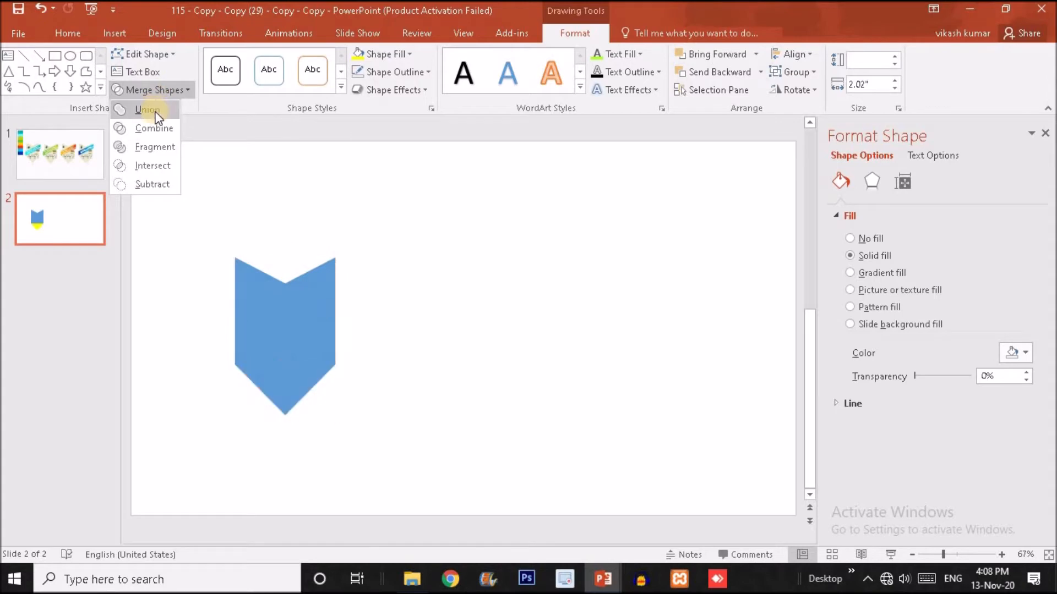
click(156, 113)
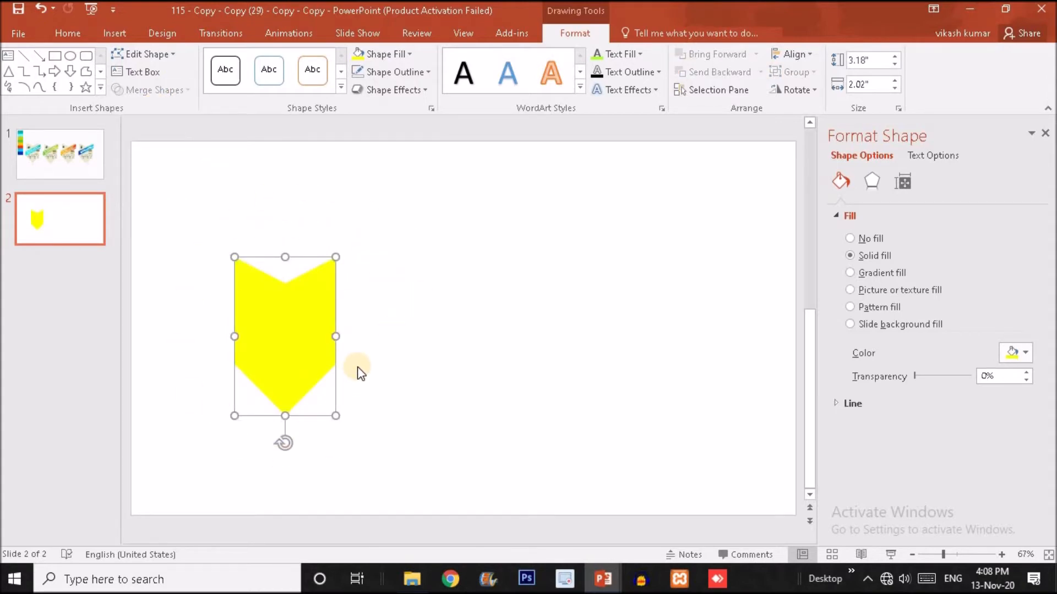
Draw a horizontal parallelogram about 3.08" wide and 0.58" high beside the yellow shape on slide 2.
click(84, 172)
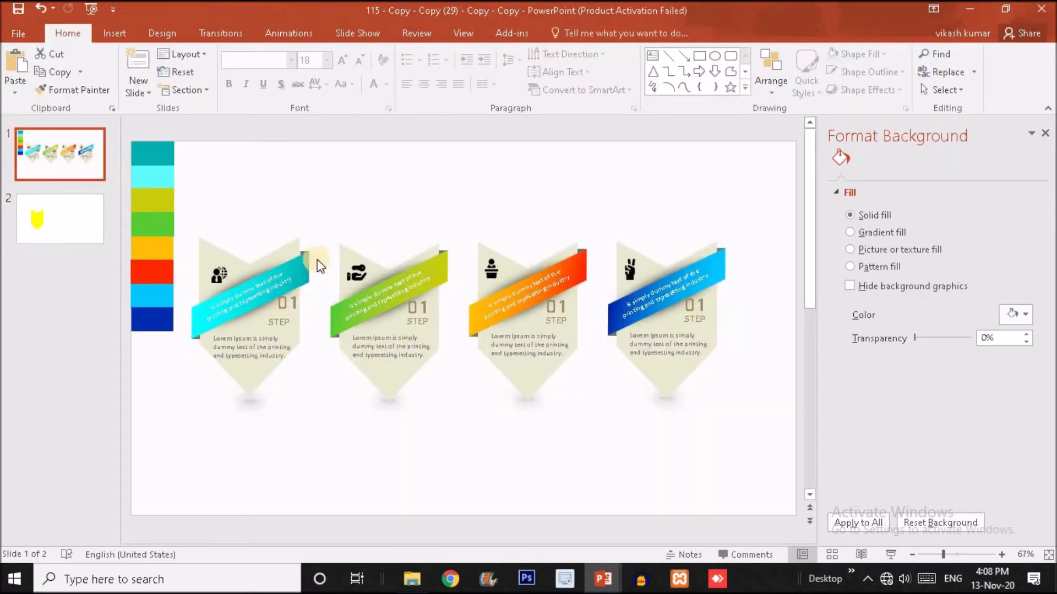
click(61, 224)
click(121, 33)
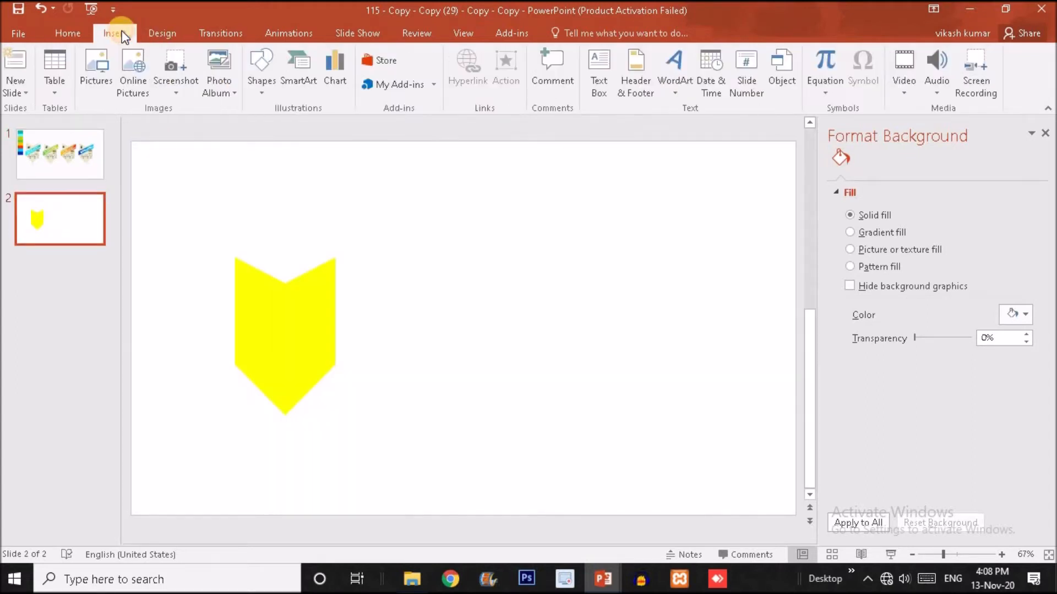
click(259, 77)
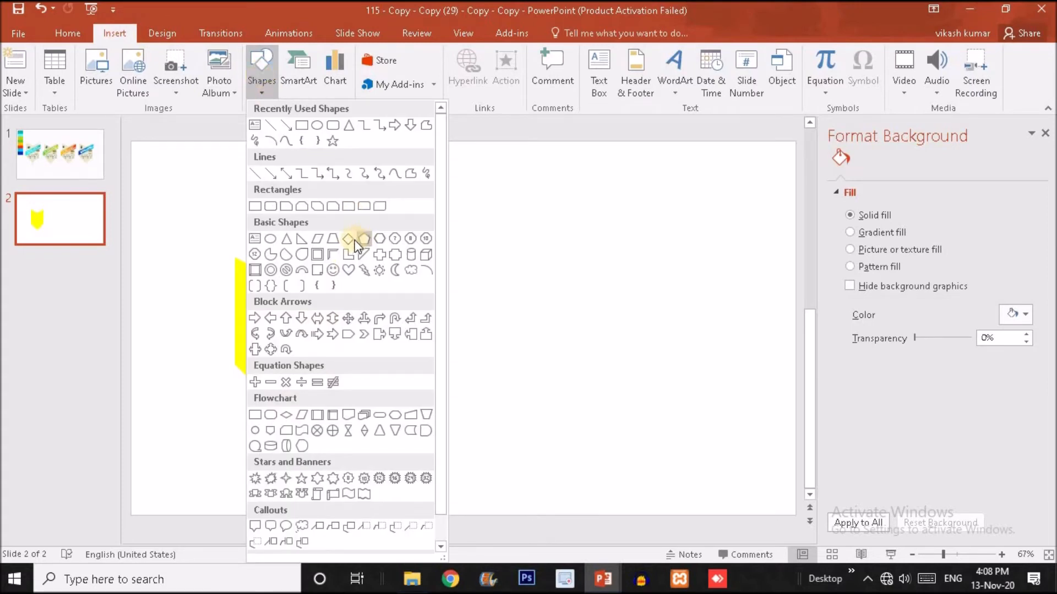
click(317, 242)
drag(353, 266, 509, 296)
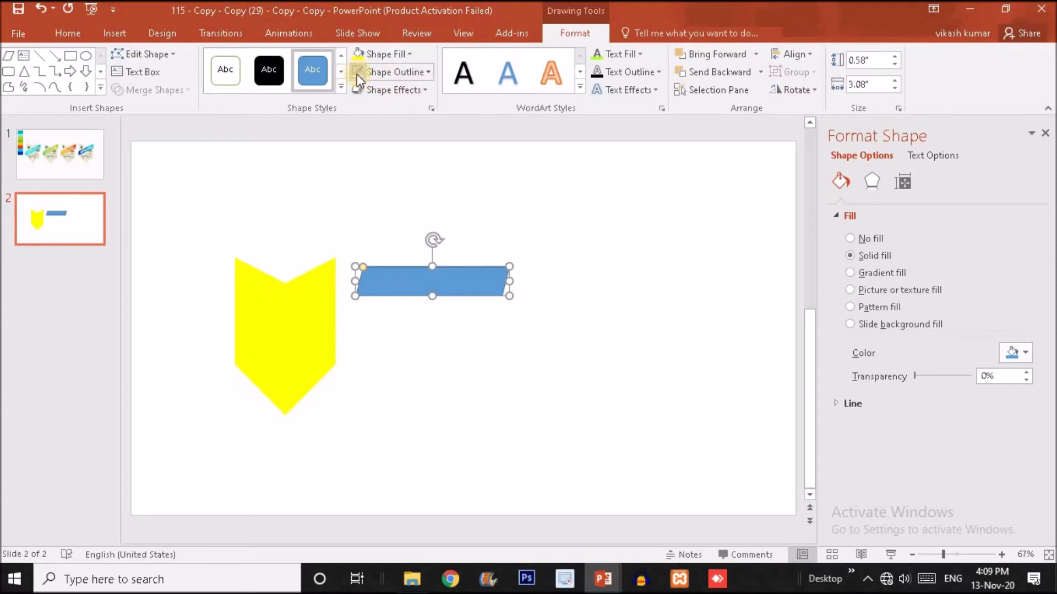
Remove the parallelogram's outline and place it as a band across the middle of the yellow shape, centered horizontally.
click(357, 73)
click(413, 73)
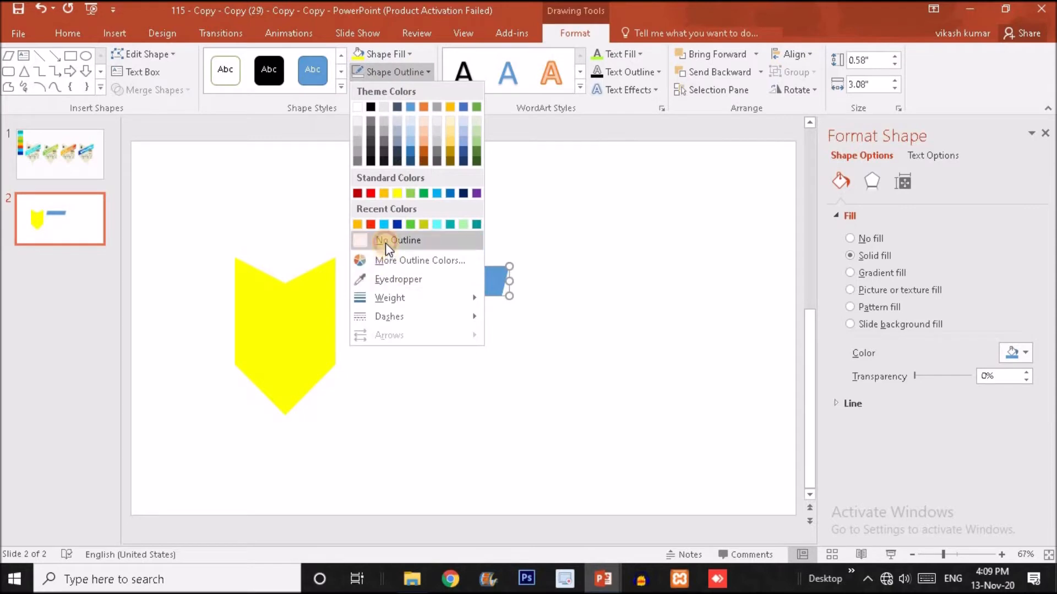
click(385, 242)
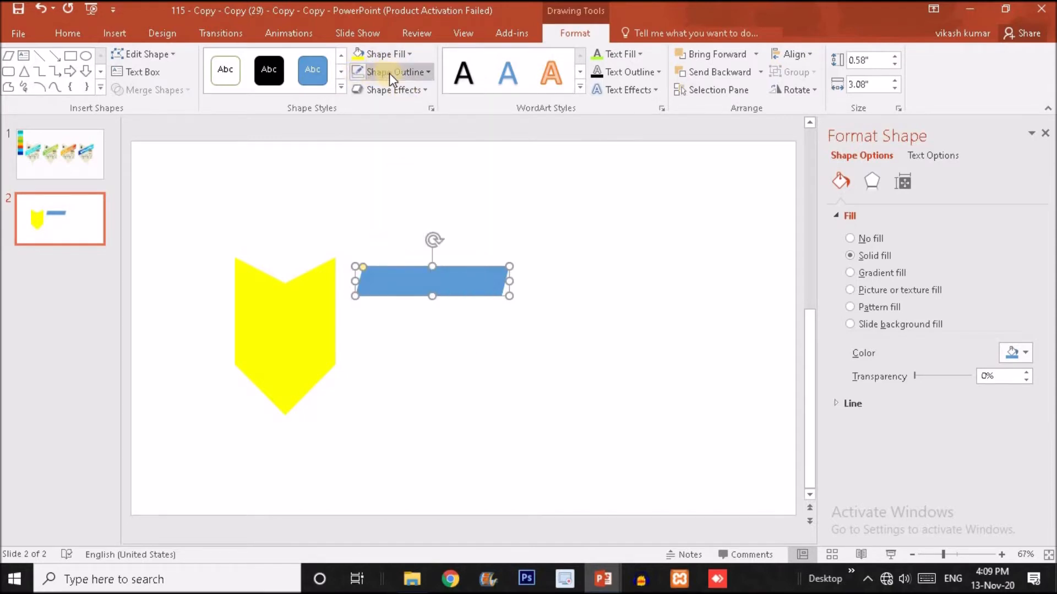
click(391, 73)
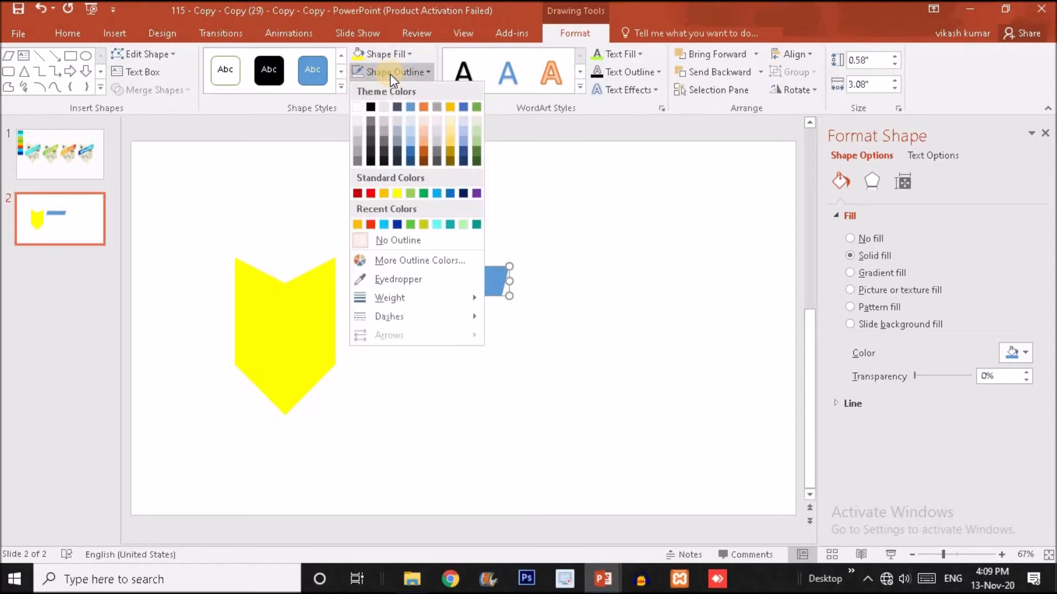
click(391, 243)
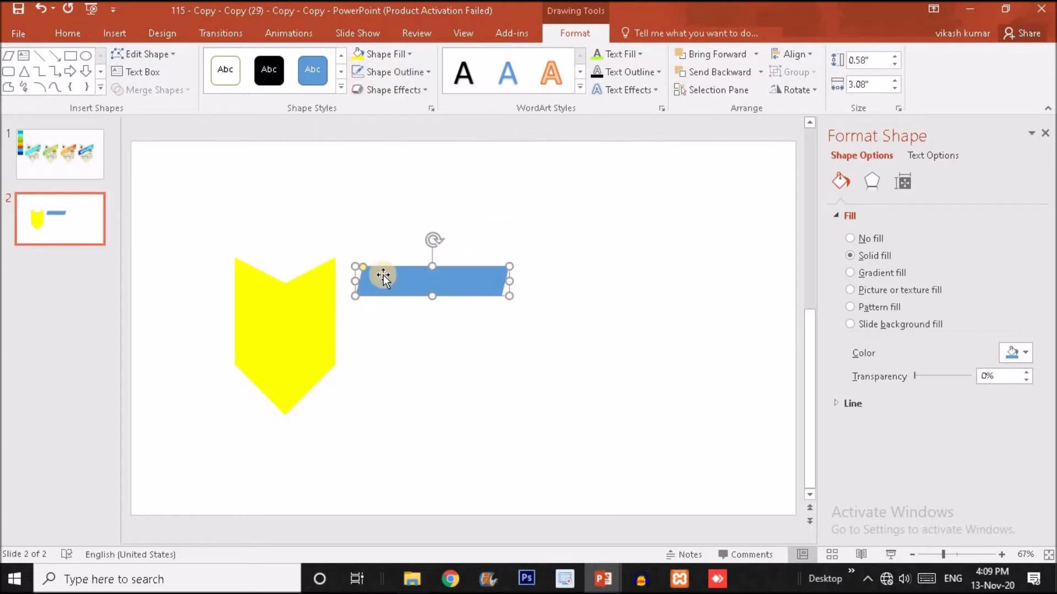
drag(461, 286, 462, 299)
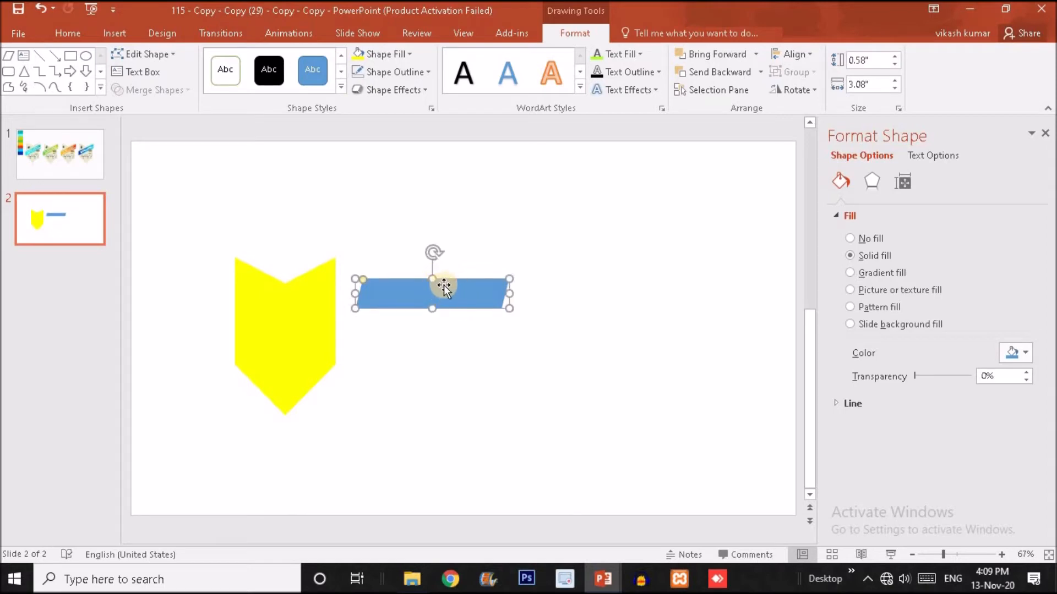
drag(421, 298, 267, 317)
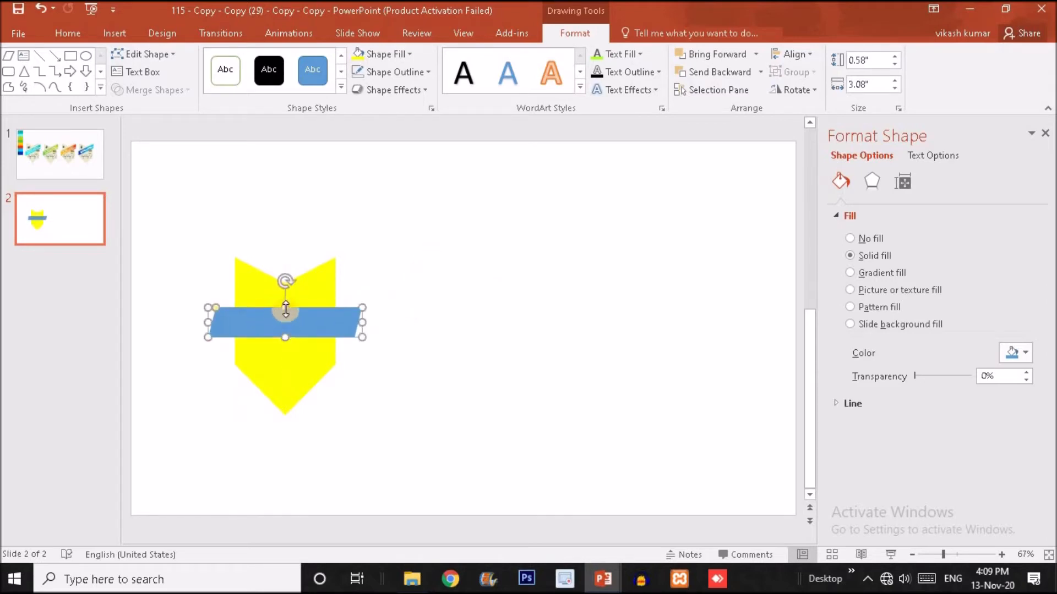
Reduce the blue band's height to about 0.51" and tilt it diagonally across the yellow shape, rising to the right, with vertical ends.
mouse_move(285, 309)
mouse_down()
mouse_move(270, 282)
mouse_move(286, 301)
mouse_up()
drag(945, 559, 955, 558)
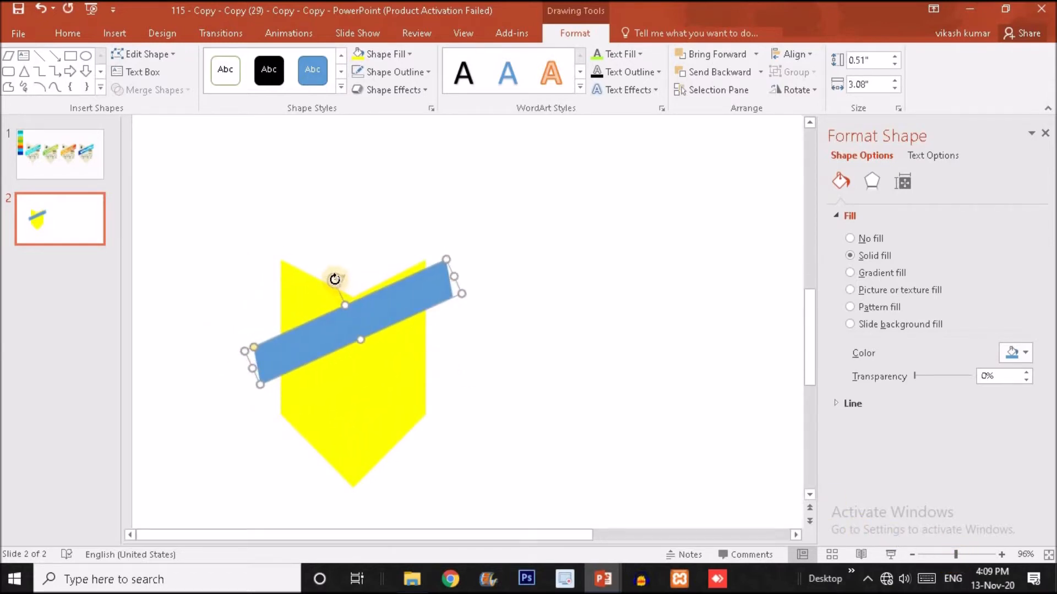
drag(332, 278, 332, 279)
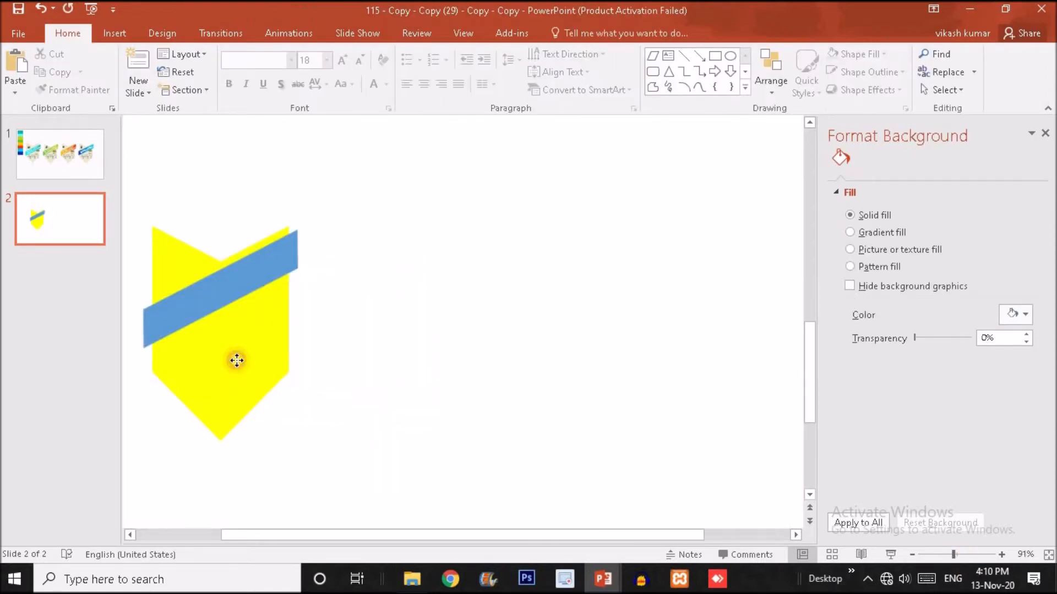
Draw a small right triangle about 0.15" wide and 0.11" high to the left of the yellow shape.
click(237, 360)
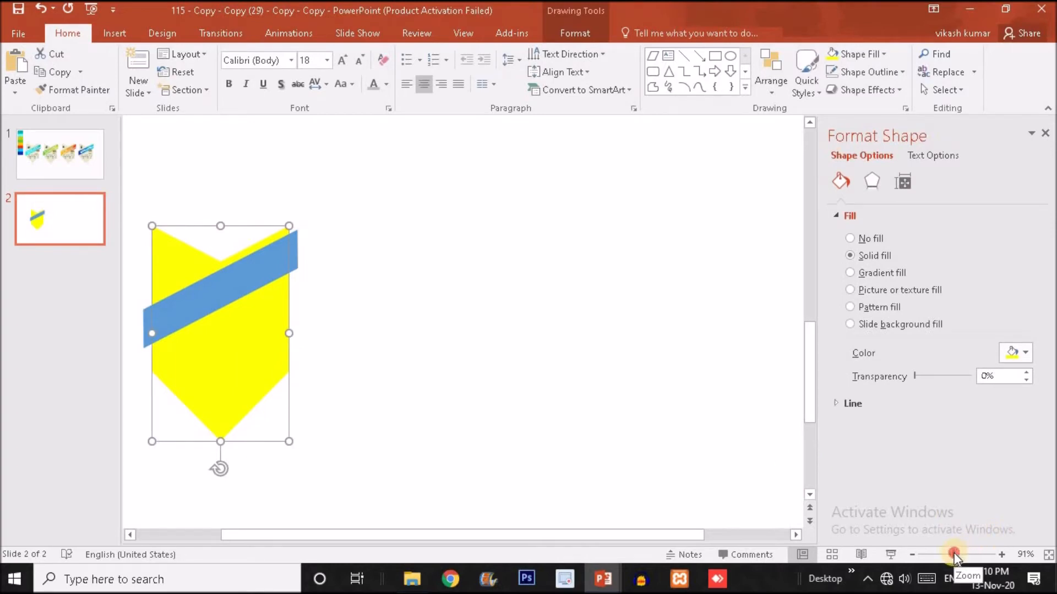
drag(954, 552, 966, 553)
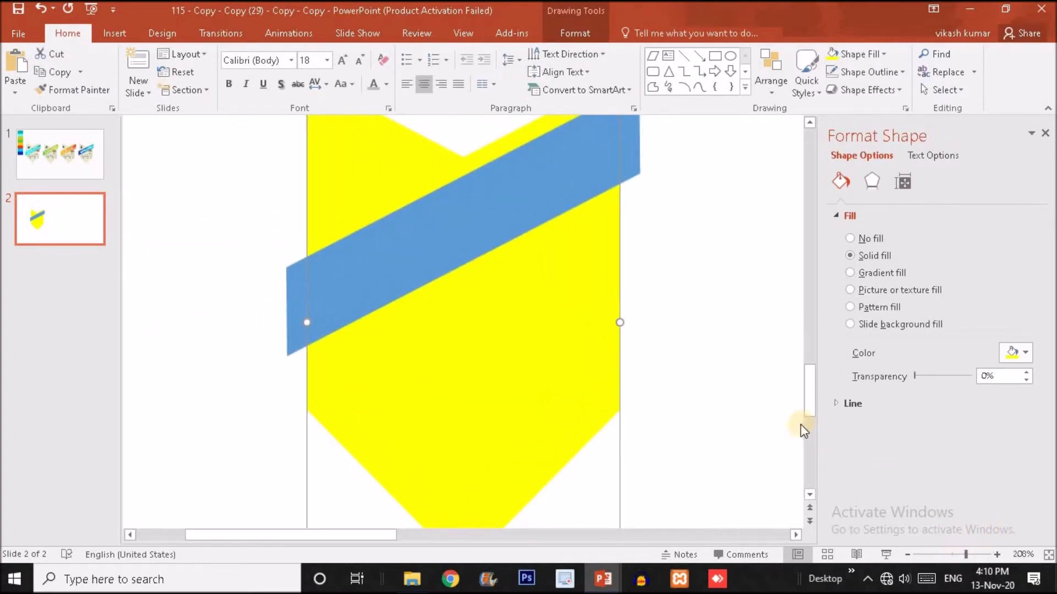
drag(812, 383, 812, 361)
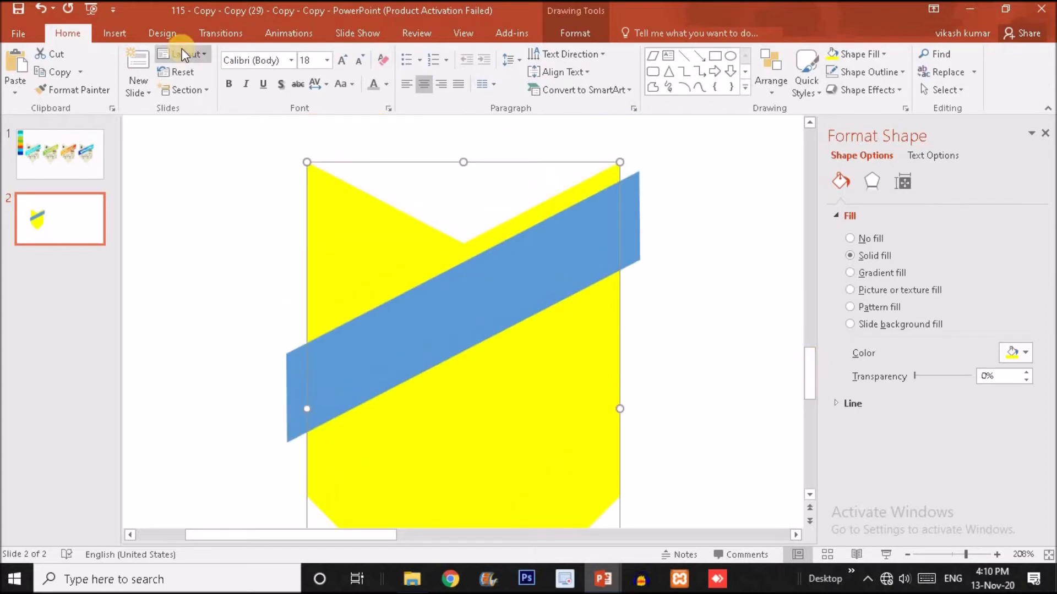
click(112, 32)
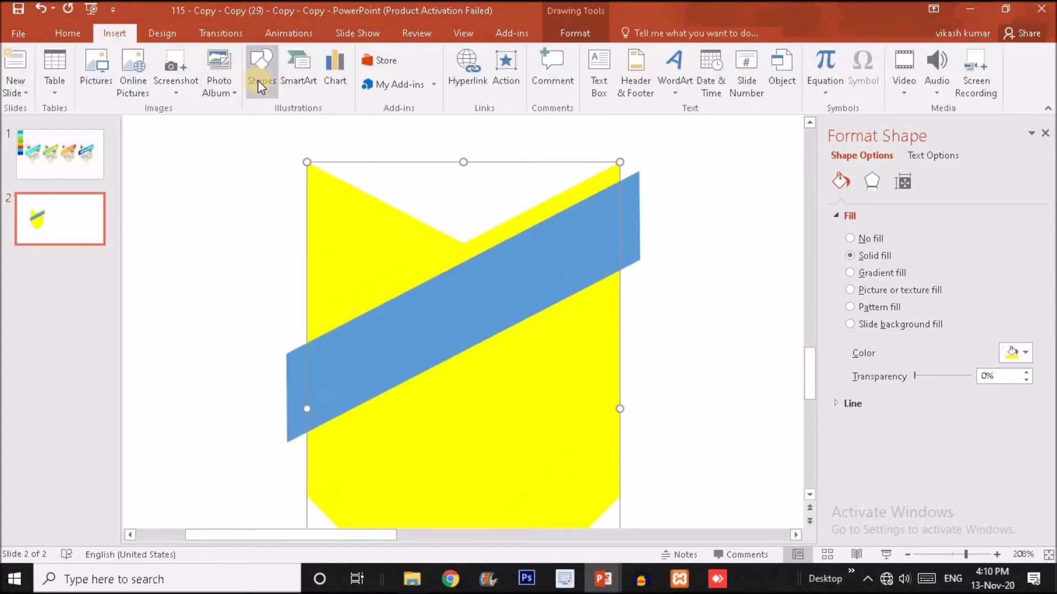
click(259, 77)
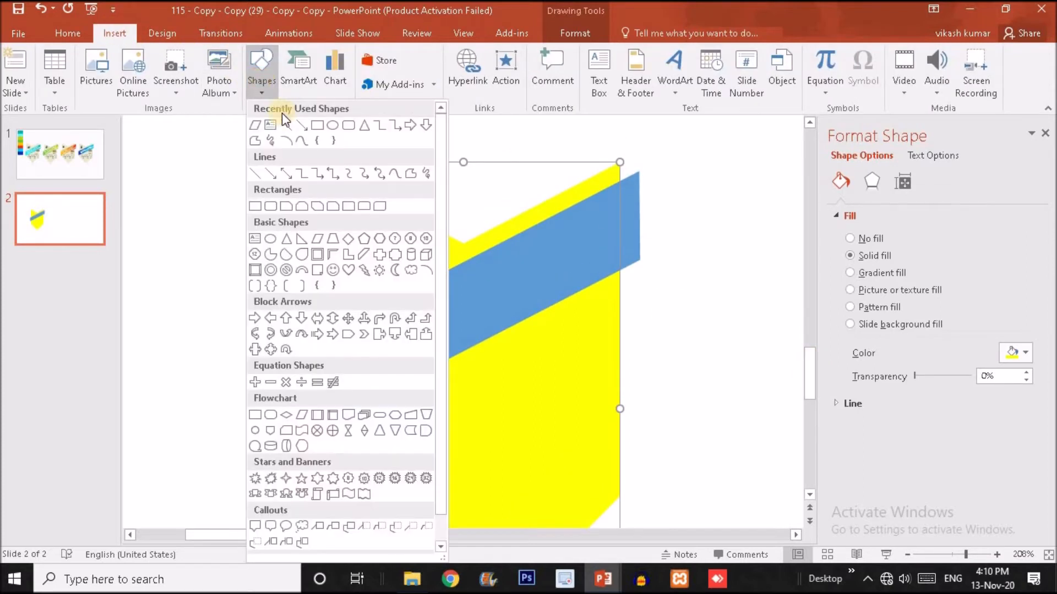
click(301, 243)
drag(229, 308, 231, 308)
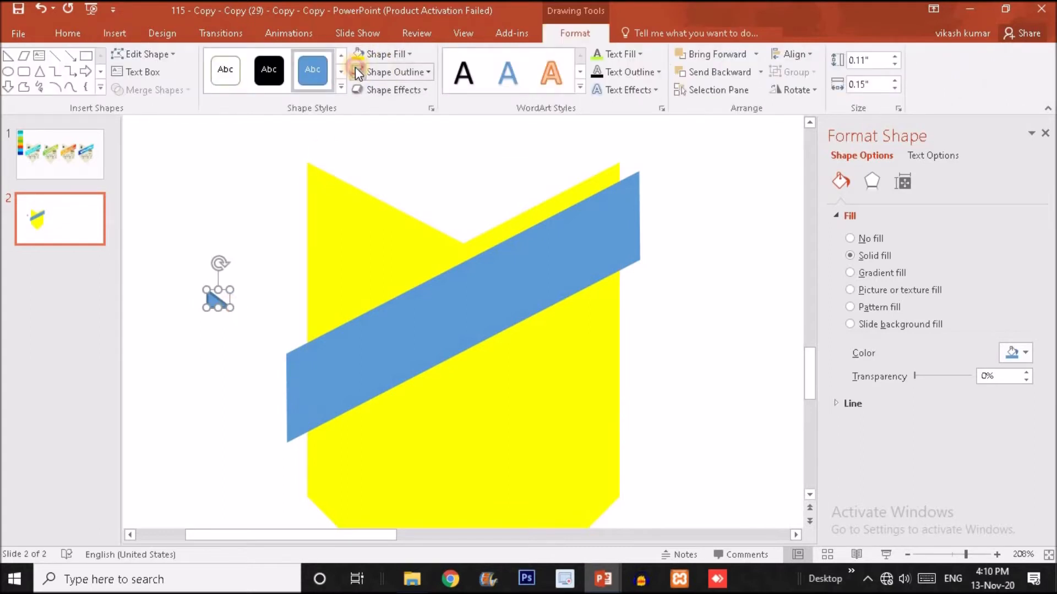
Fill the small triangle red without an outline and move it just under the band's lower-left end.
click(385, 54)
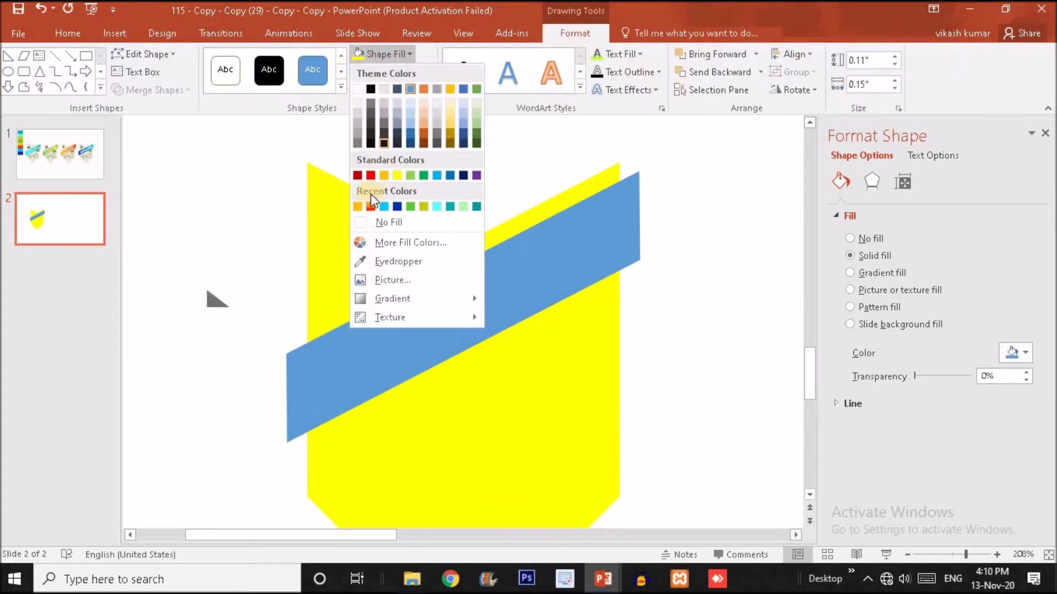
click(371, 207)
drag(215, 300, 301, 435)
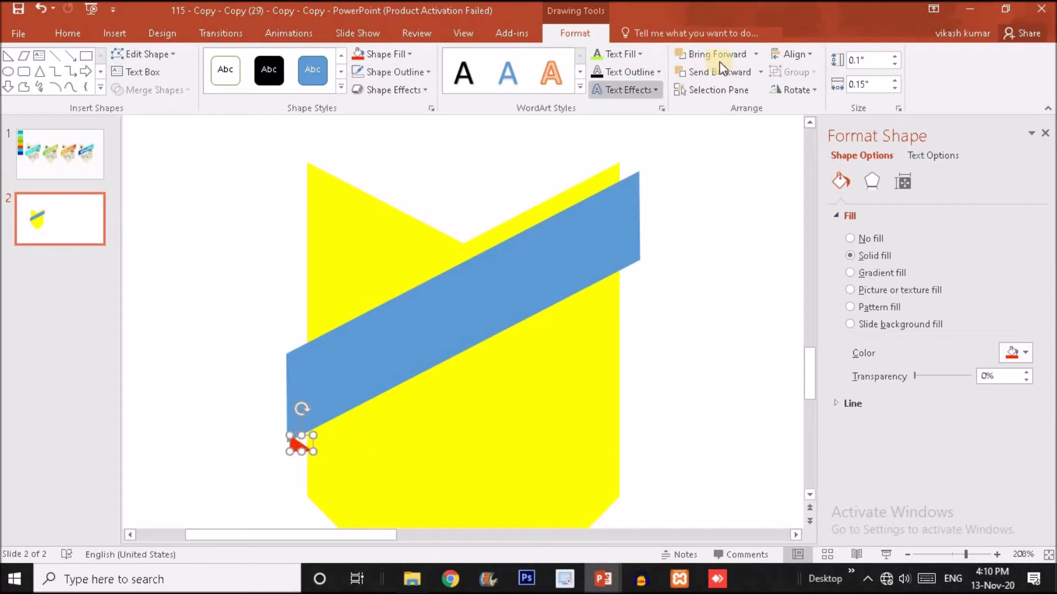
Flip the red triangle horizontally and tuck it behind the band's lower-left corner as a fold about 0.13" wide.
click(796, 89)
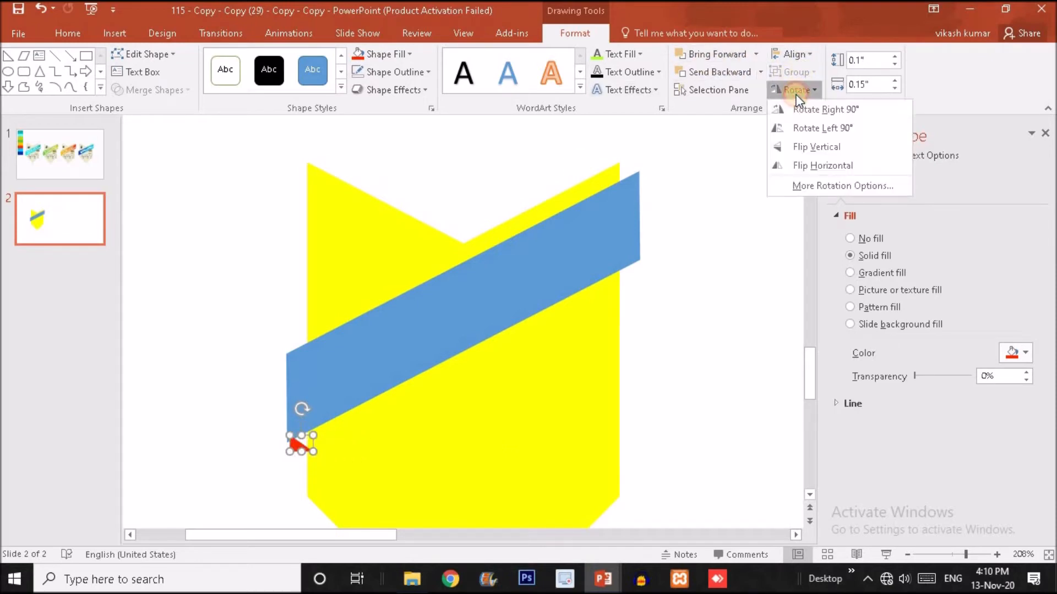
click(844, 167)
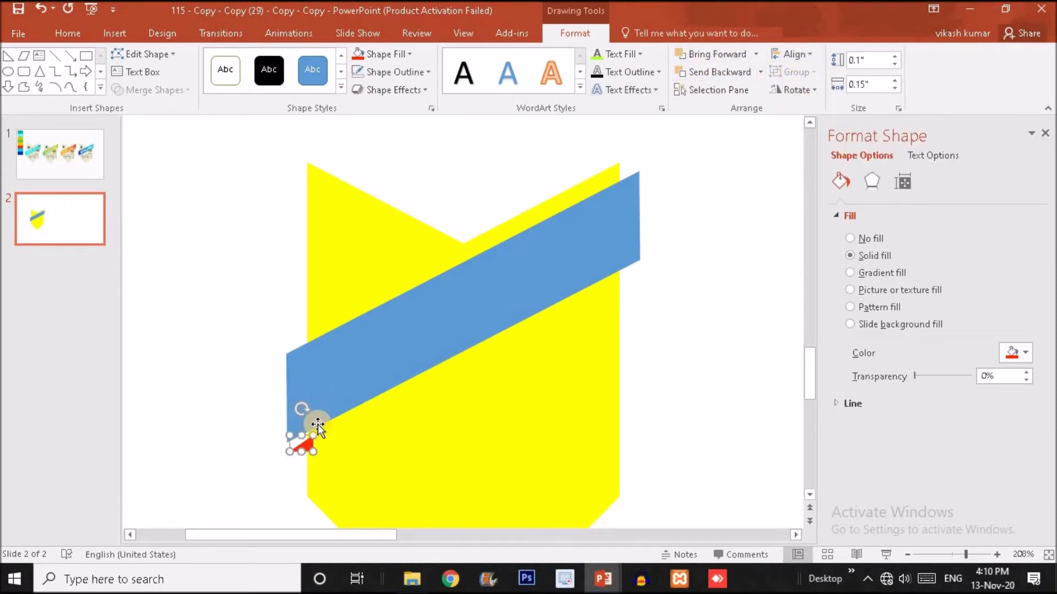
drag(308, 444, 286, 428)
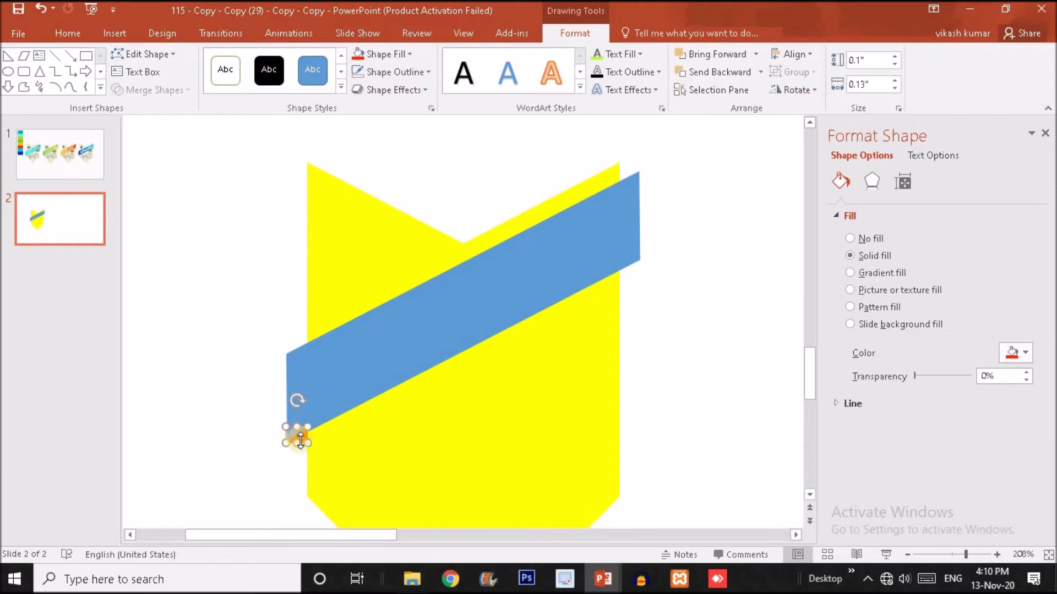
right_click(301, 437)
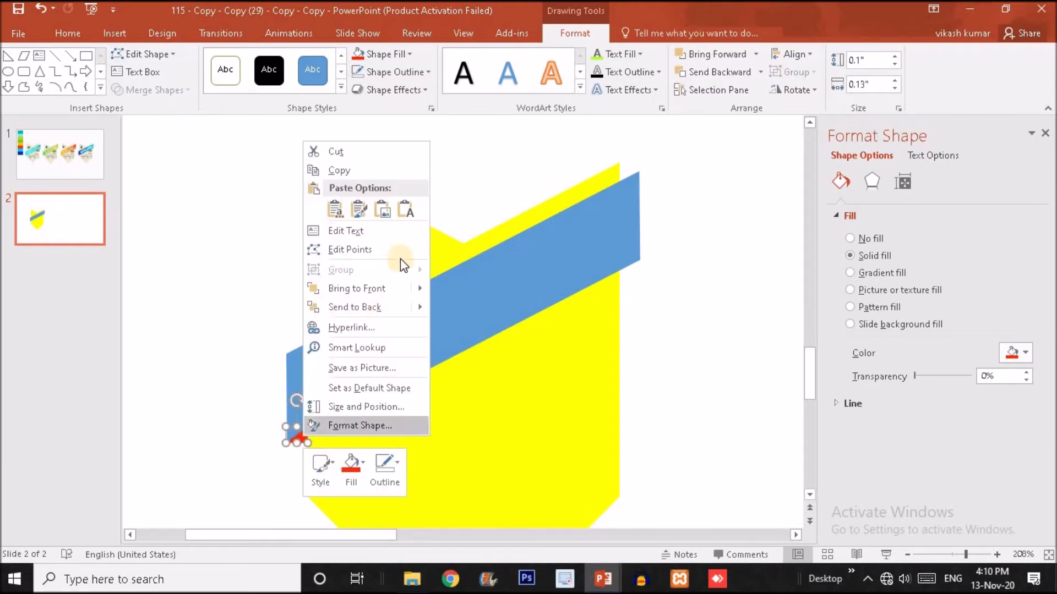
click(365, 300)
Place an inverted copy of the red triangle at the band's upper-right end and send it to the back.
drag(301, 441, 627, 176)
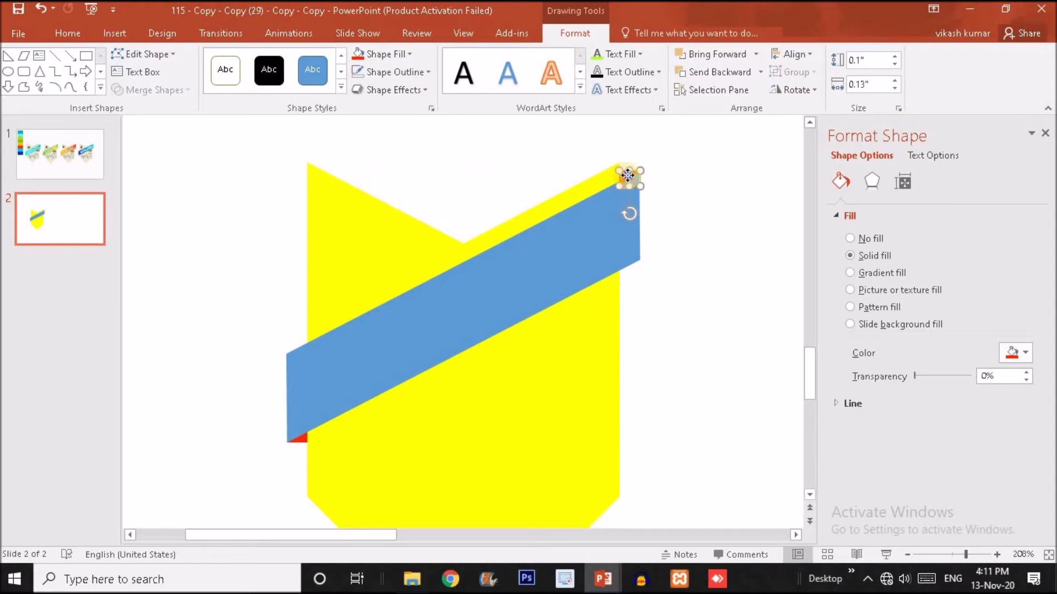
right_click(628, 175)
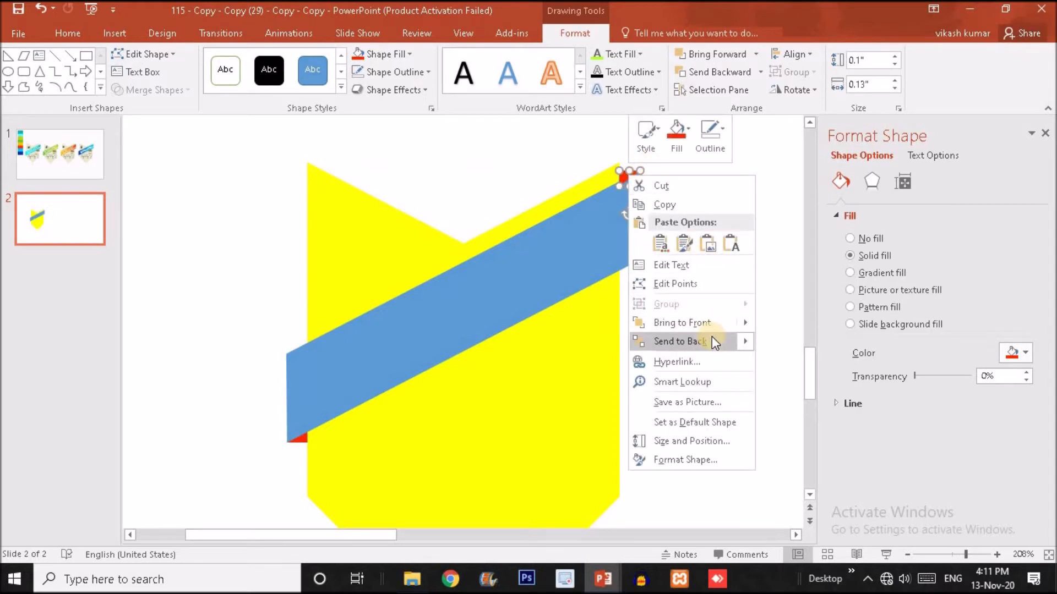
mouse_move(712, 338)
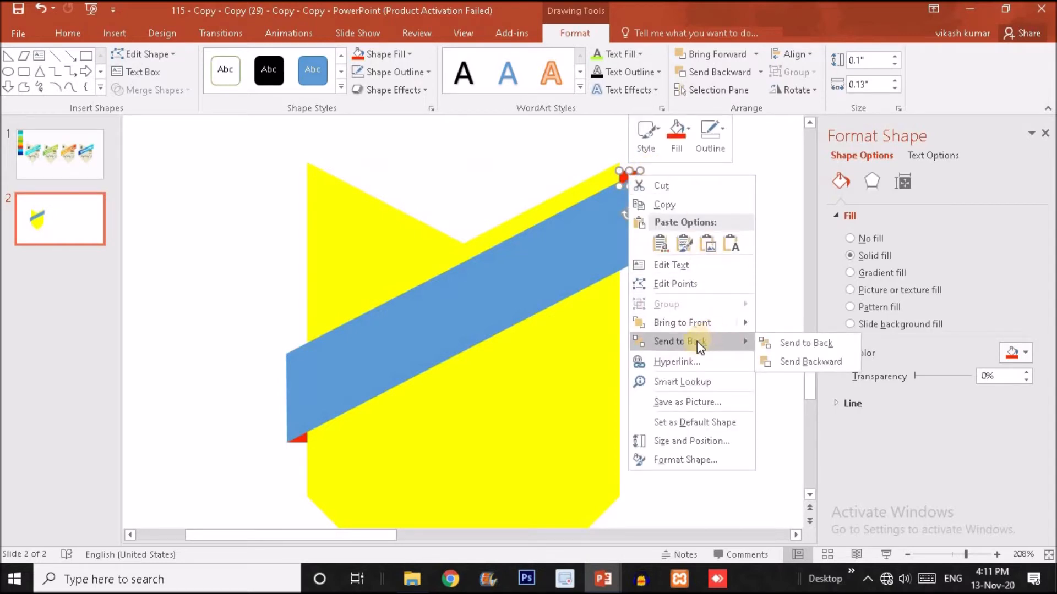
click(697, 341)
click(712, 207)
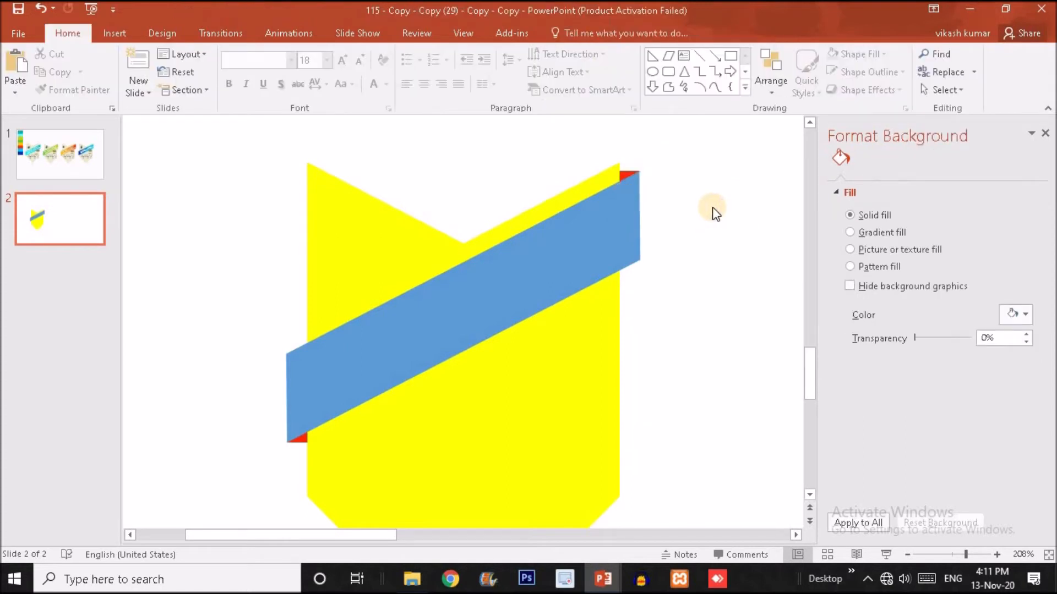
Group the blue band with both red fold triangles and nudge the group slightly down on the yellow shape.
click(943, 552)
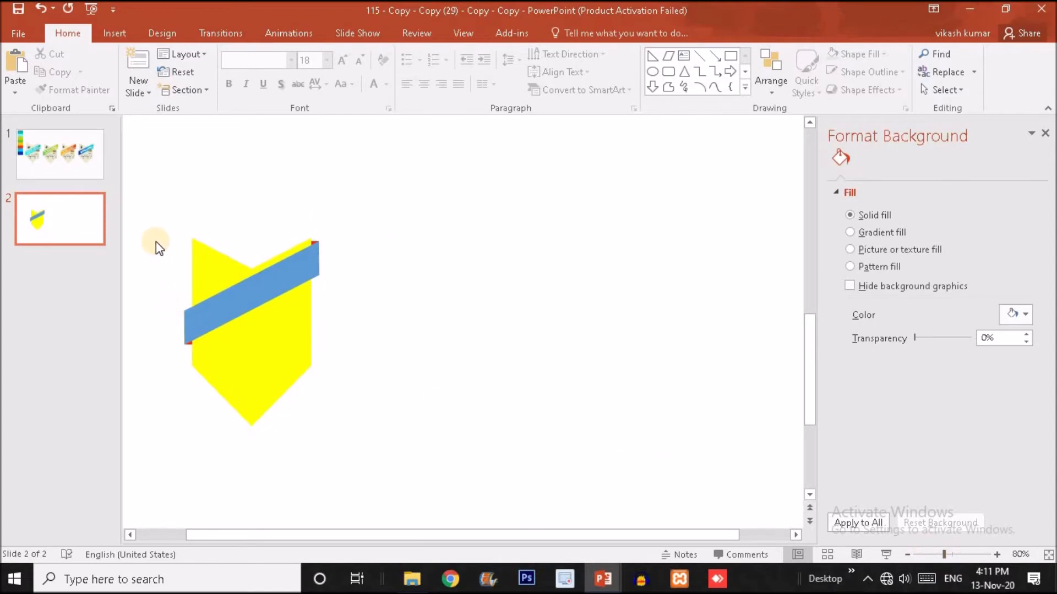
mouse_move(150, 207)
mouse_down()
mouse_move(384, 379)
mouse_move(380, 367)
mouse_up()
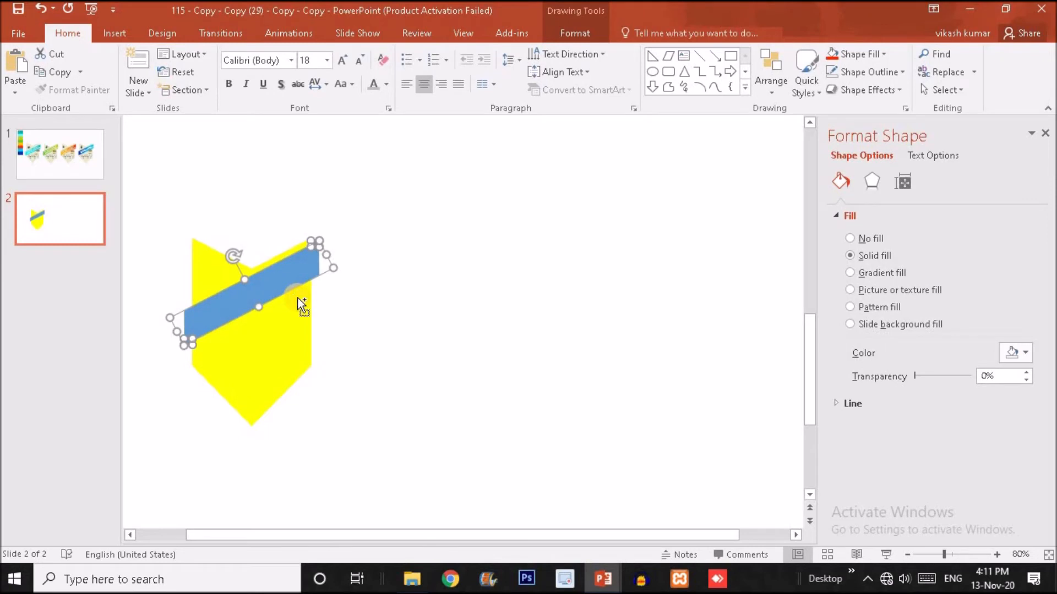
key(ctrl+g)
key(ctrl+Down)
key(ctrl+Down)
key(ctrl+Down)
key(ctrl+Down)
key(ctrl+Down)
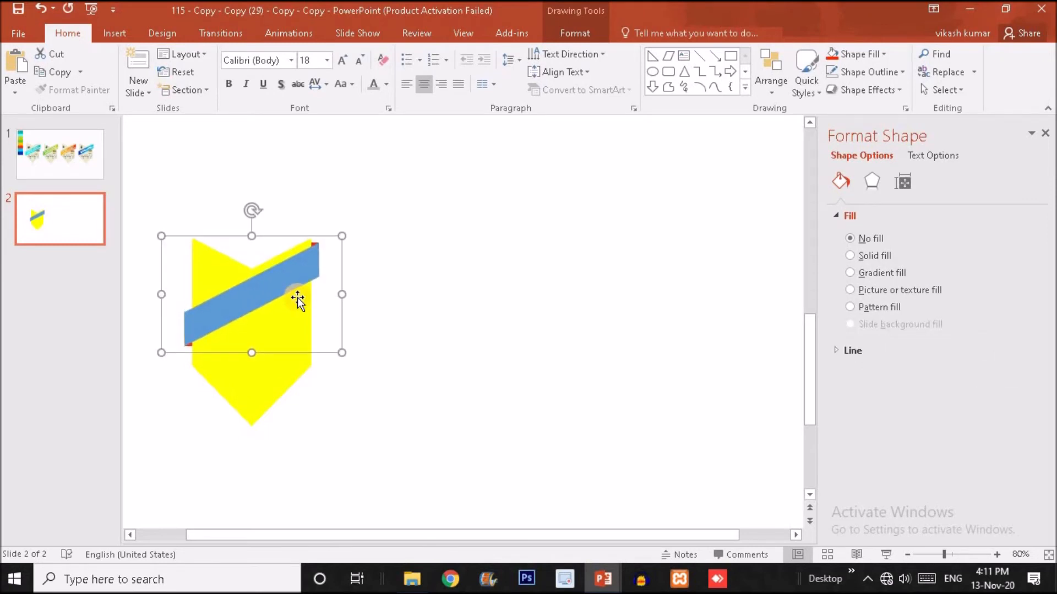
key(ctrl+Down)
key(ctrl+Down)
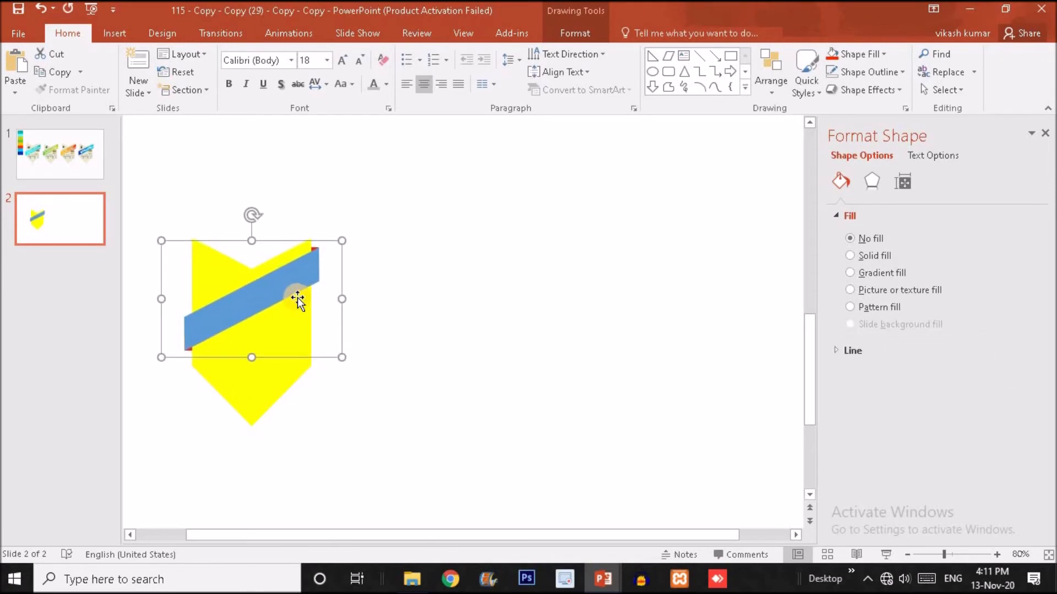
key(ctrl+Up)
key(ctrl+Up)
key(ctrl+Up)
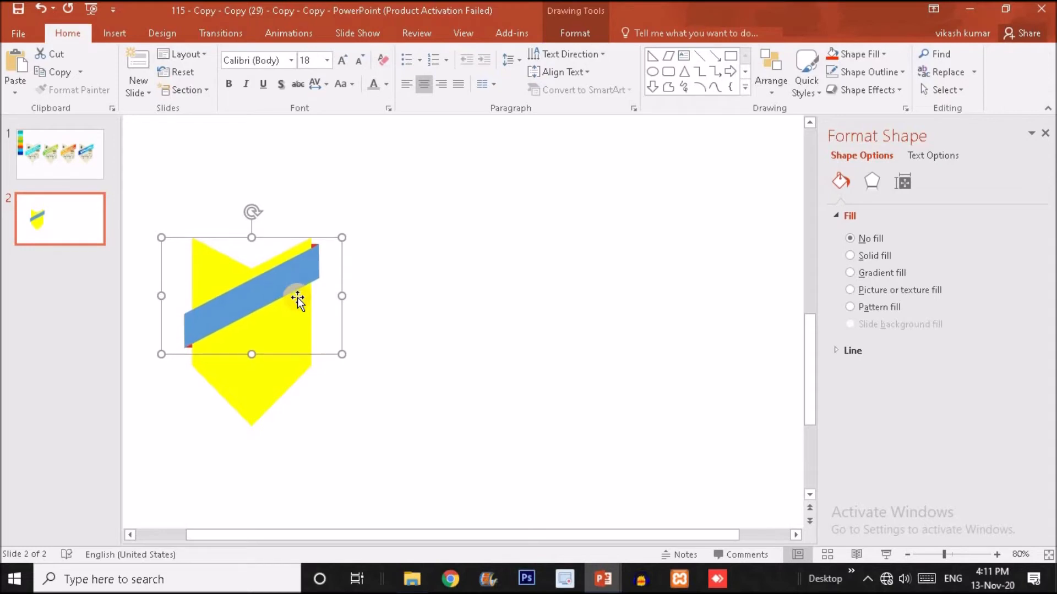
Check the finished design on slide 1, and draw a flat oval about 1.37" wide and 0.36" high beside the banner on slide 2.
click(71, 165)
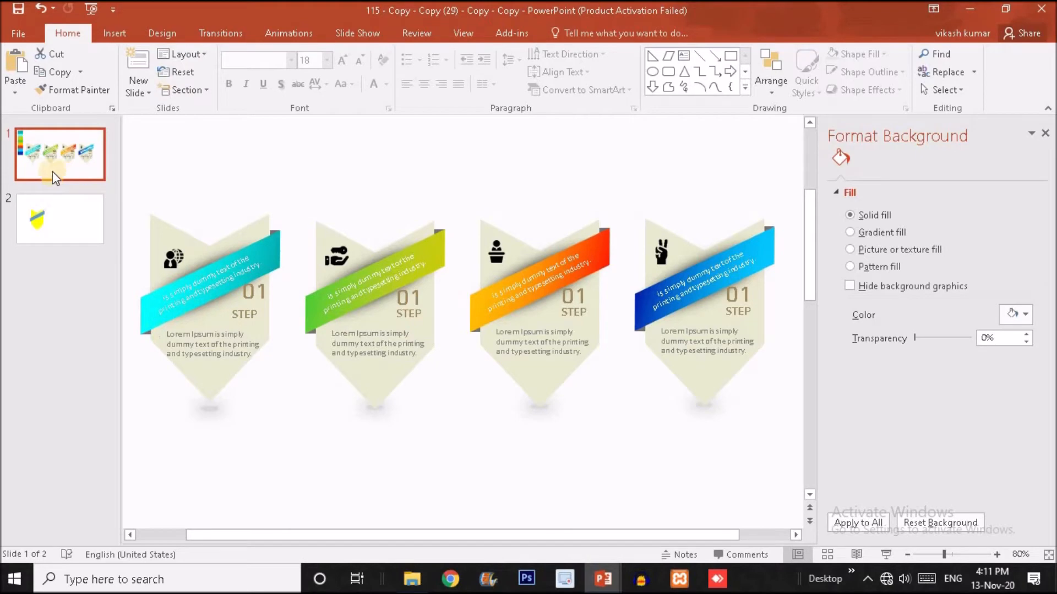
click(61, 237)
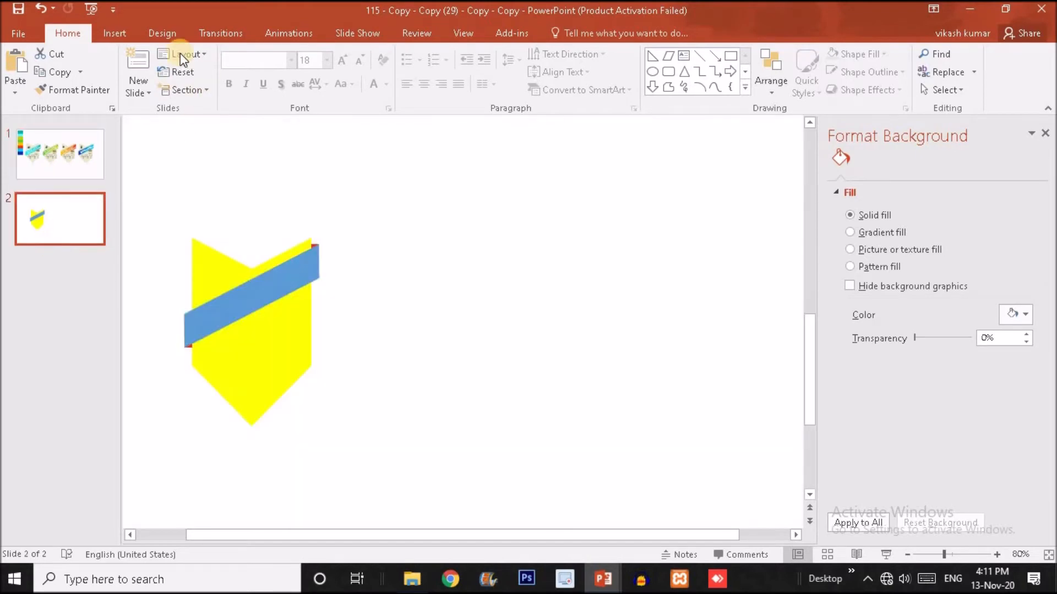
click(115, 35)
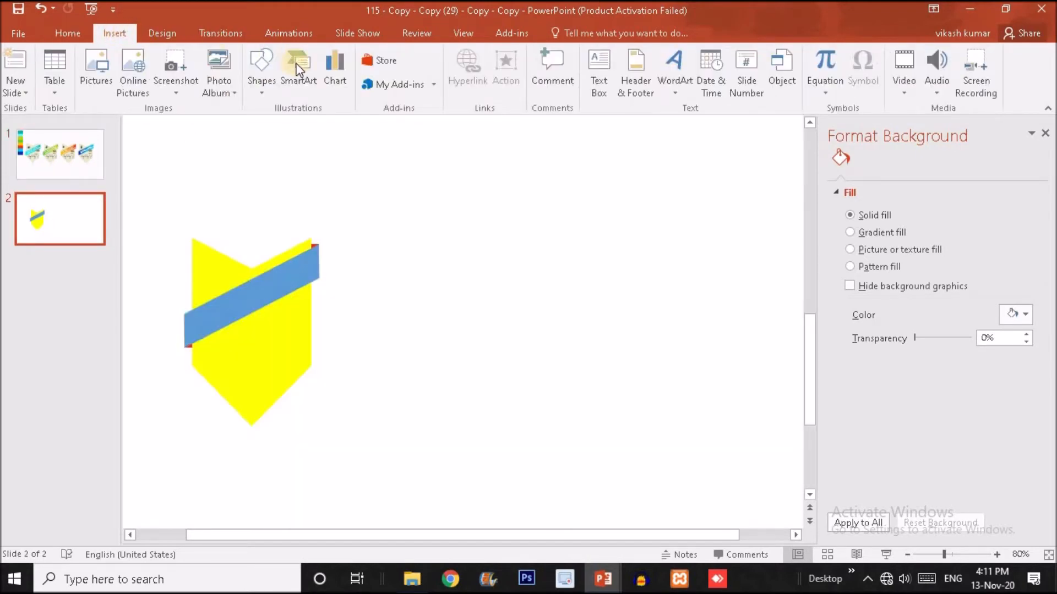
click(262, 82)
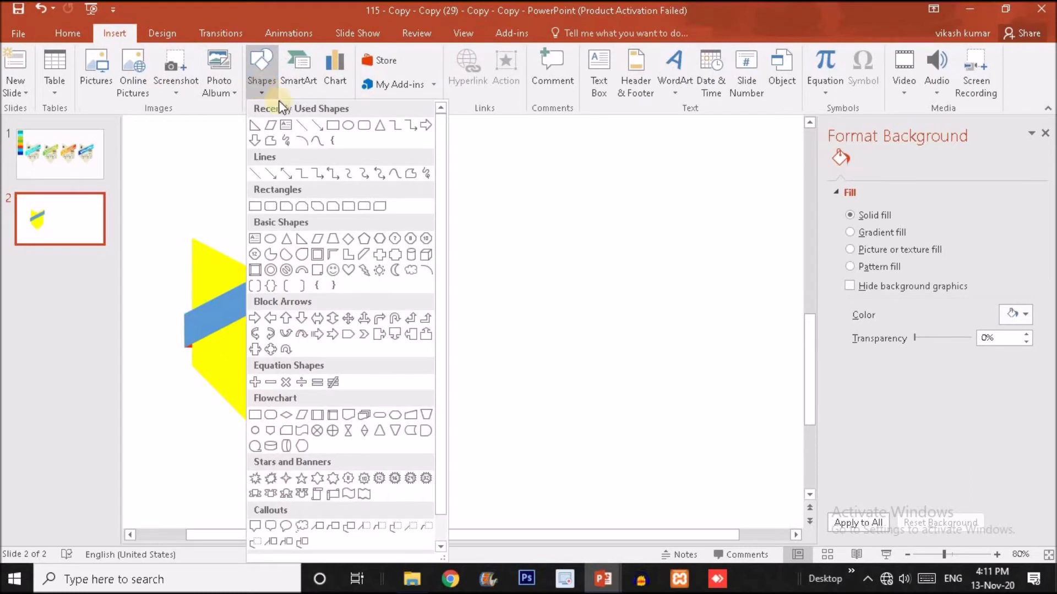
click(271, 239)
drag(415, 238, 496, 260)
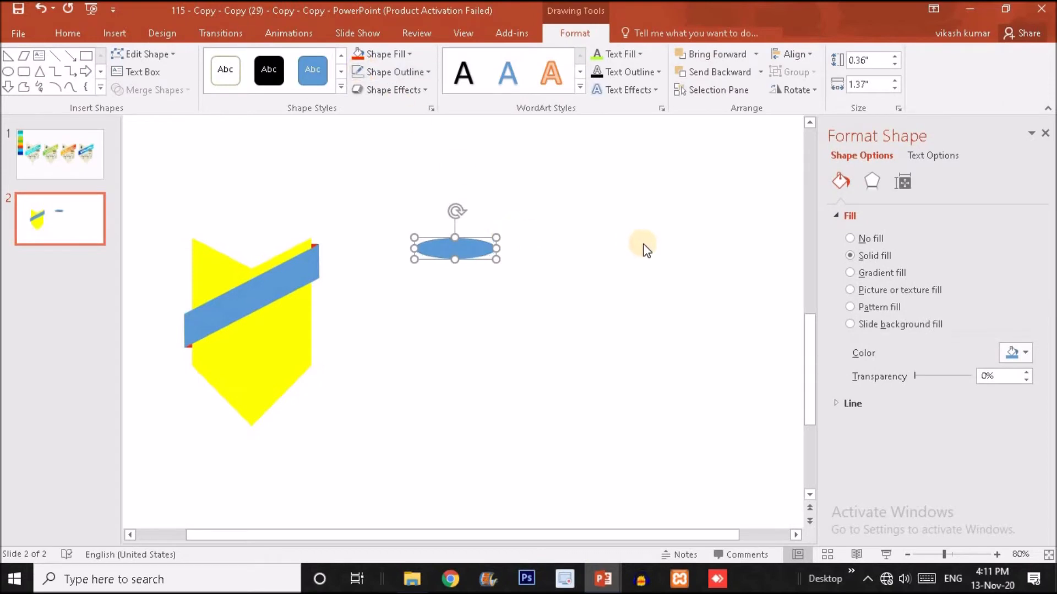
Apply the centered outer shadow preset to the oval.
click(871, 180)
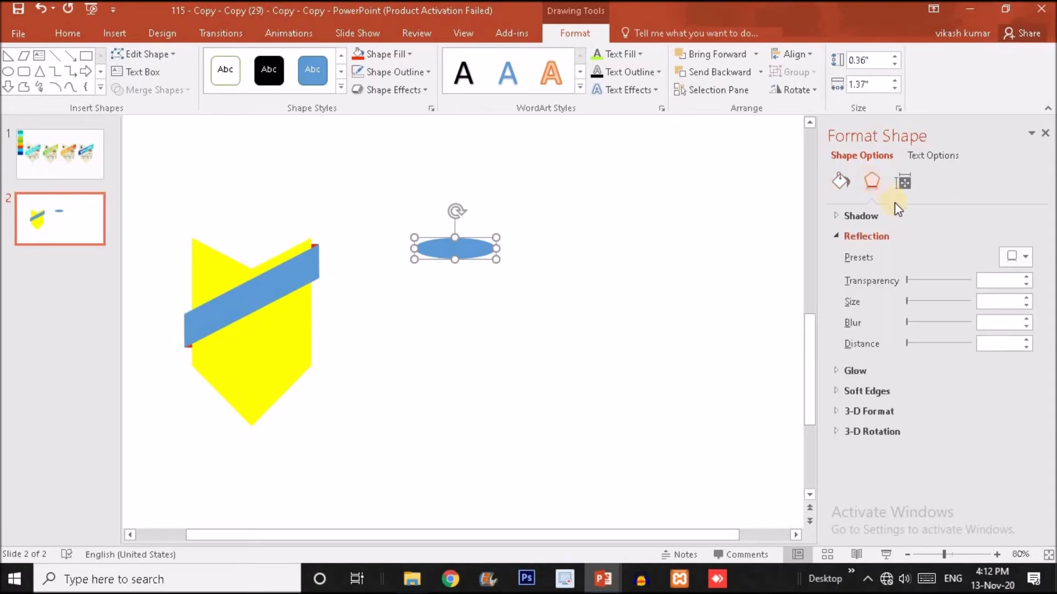
click(857, 216)
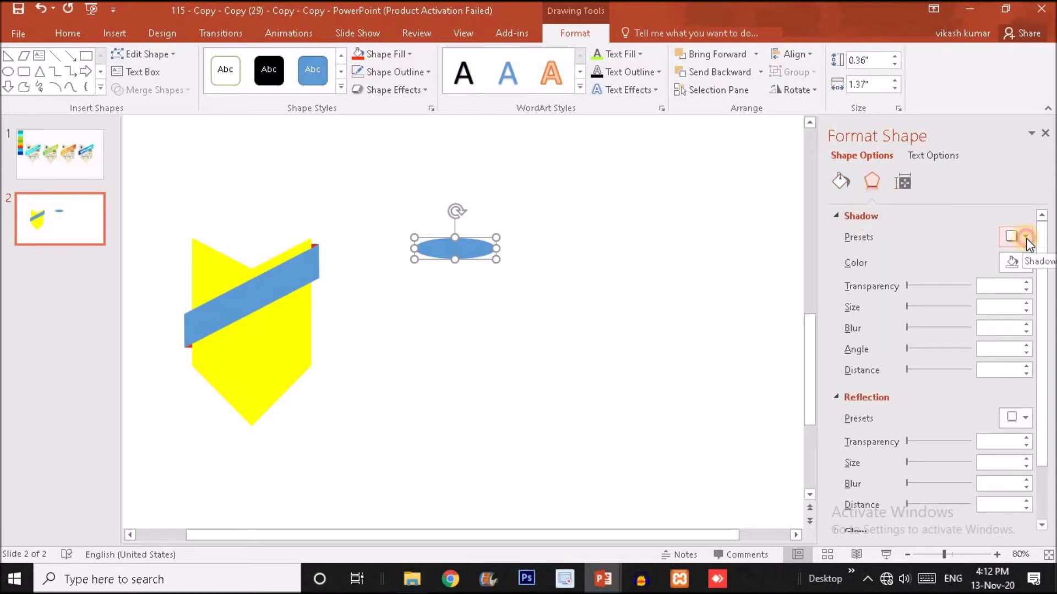
click(1026, 238)
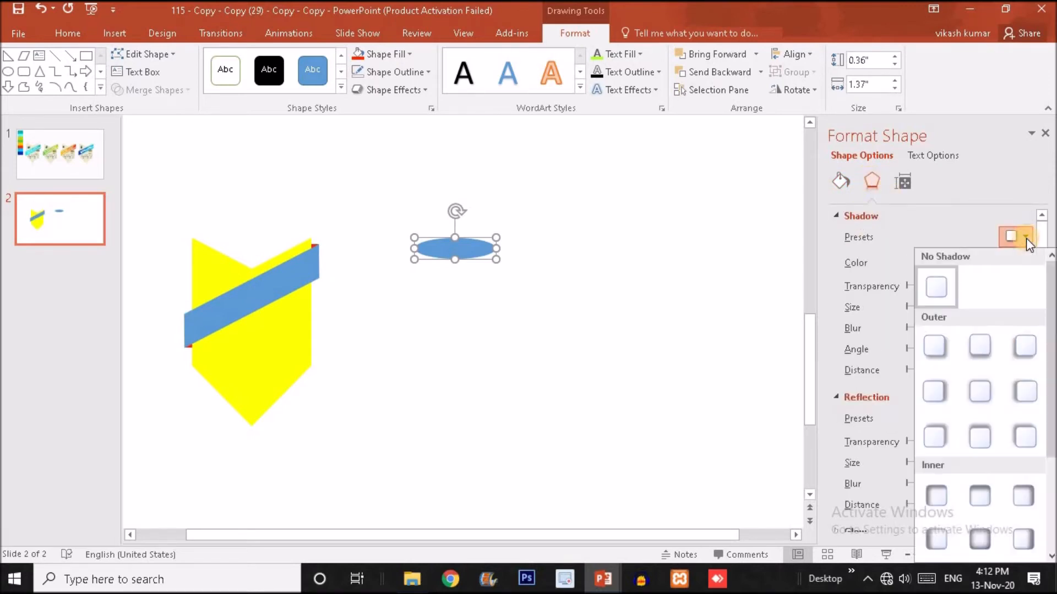
click(983, 393)
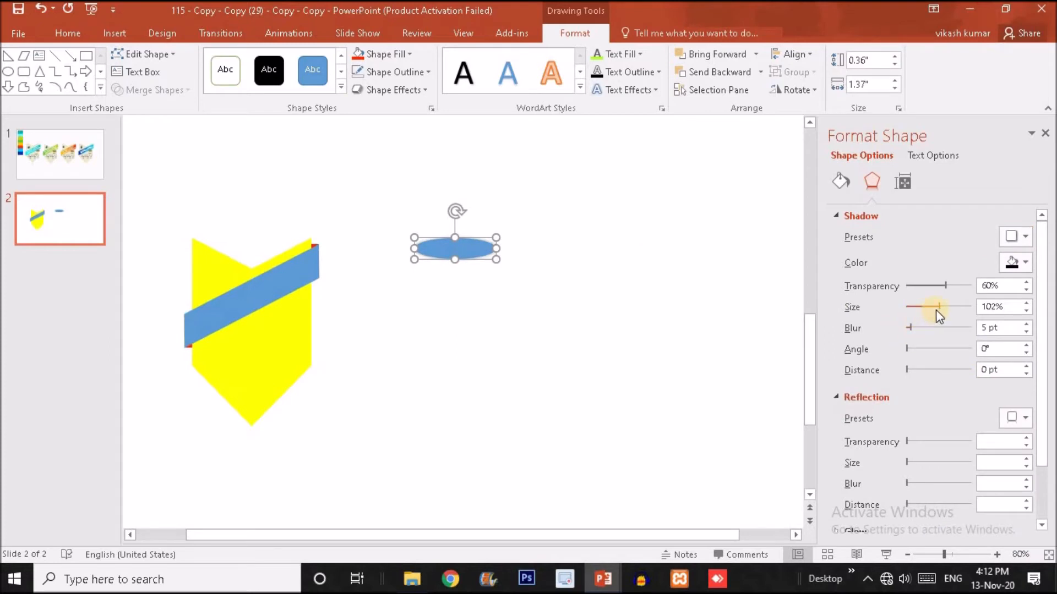
Set the oval's shadow to 76% transparency, 96% size and 23 pt blur.
drag(913, 325, 924, 326)
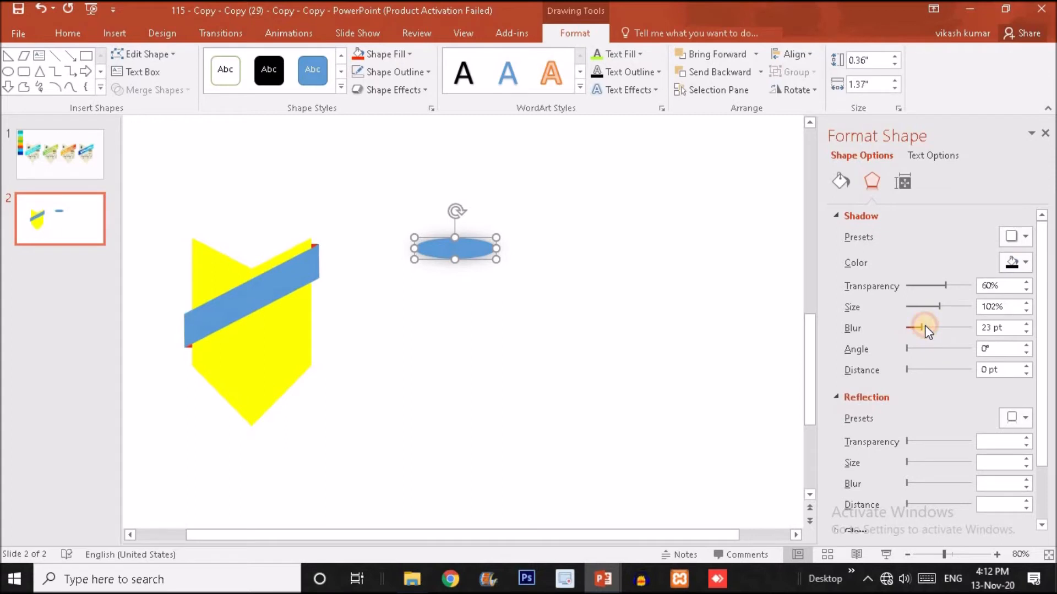
drag(938, 310, 958, 282)
click(920, 327)
drag(923, 329, 920, 326)
Move the oval onto the upper-right part of the band, rotate it to follow the band's slant and fill it red.
click(443, 249)
drag(444, 247, 261, 285)
drag(272, 248, 260, 244)
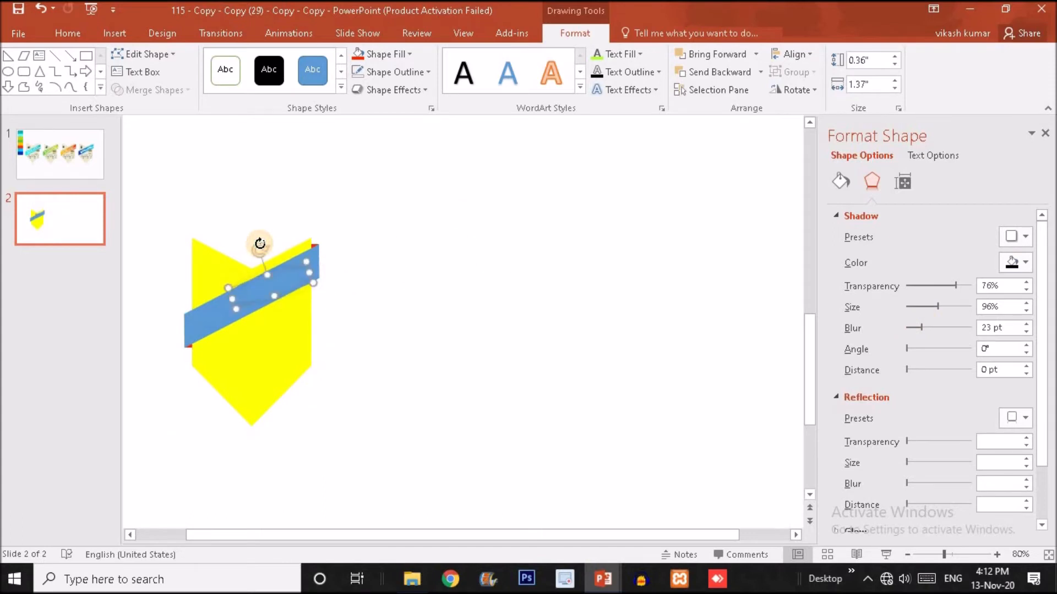
click(358, 54)
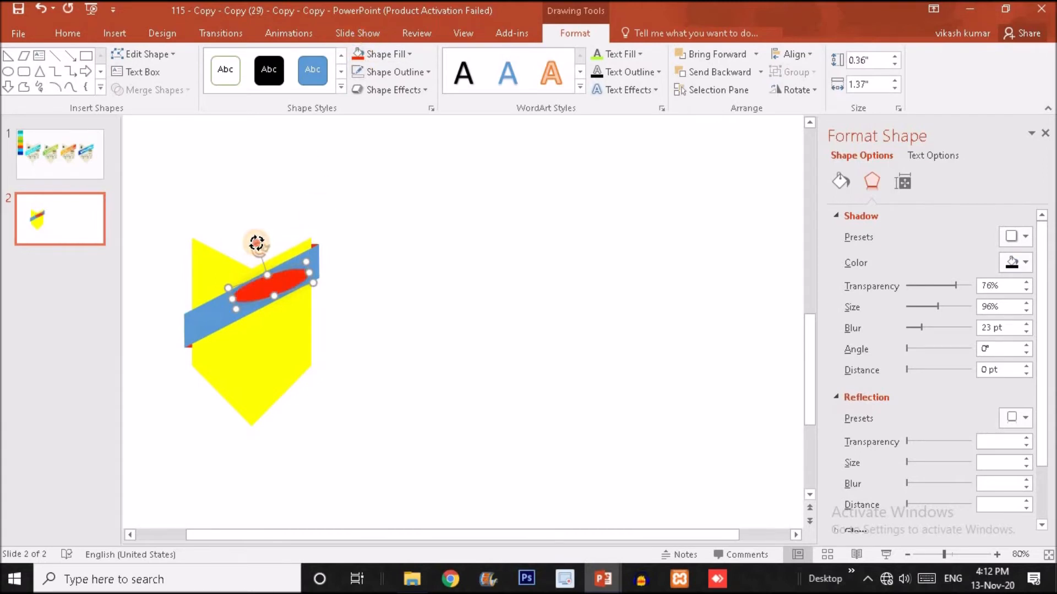
Center the oval on the band at 0.49" high, and set its shadow to a gray theme color, 30% transparency, 104% size and 18 pt blur.
drag(276, 278, 257, 310)
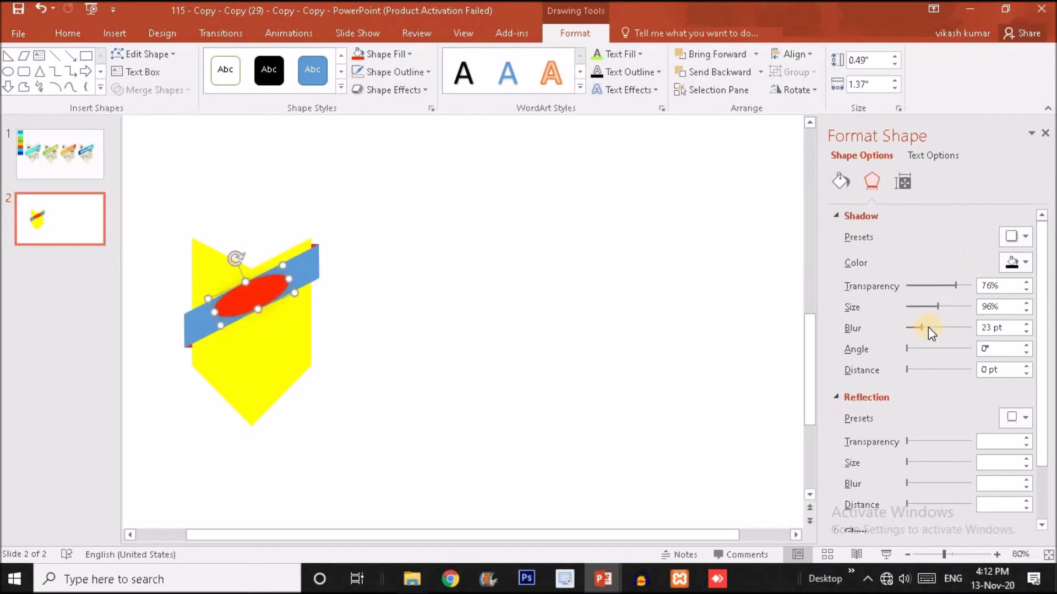
mouse_move(920, 328)
mouse_down()
mouse_move(957, 285)
mouse_move(928, 287)
mouse_move(949, 306)
mouse_move(917, 328)
mouse_up()
click(1013, 264)
click(1016, 265)
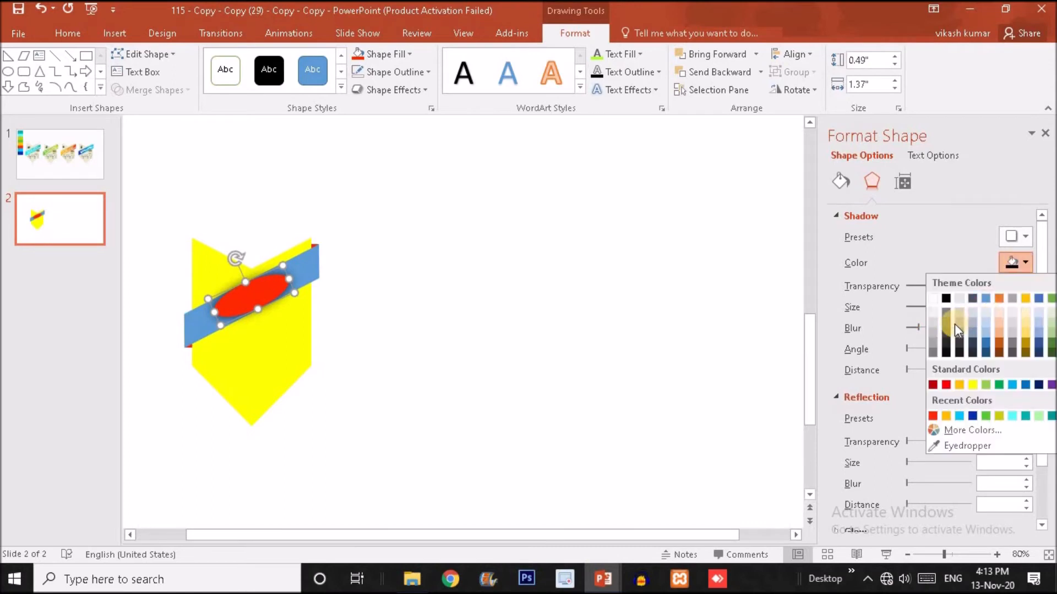
click(933, 351)
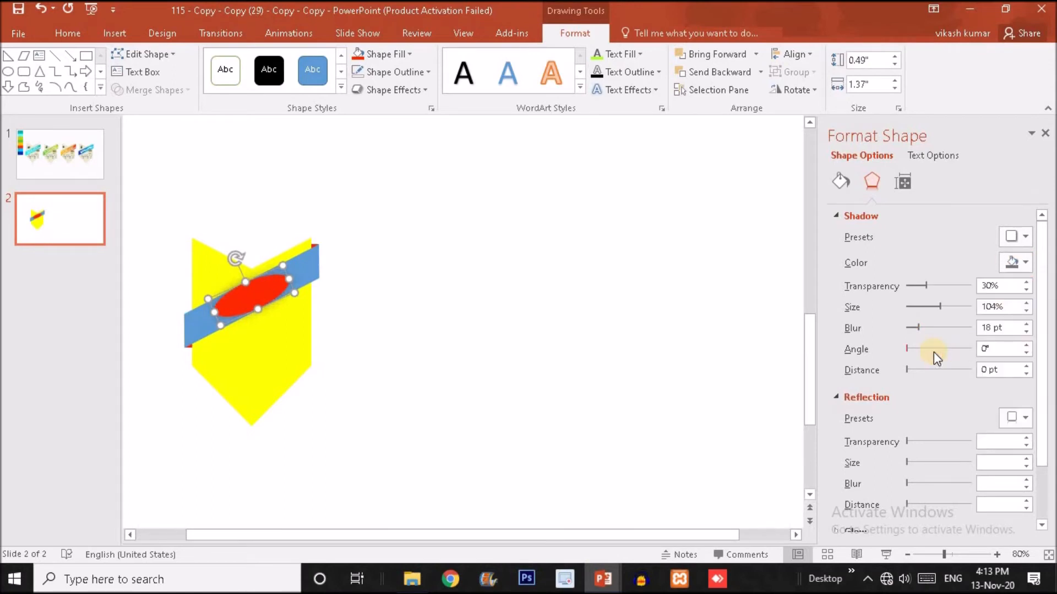
click(1018, 261)
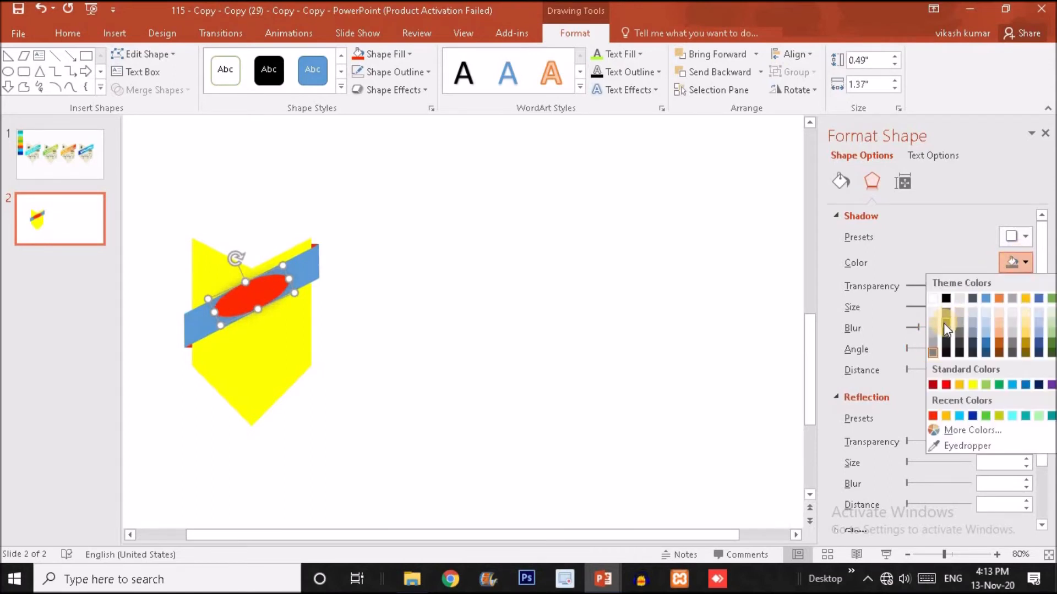
click(944, 325)
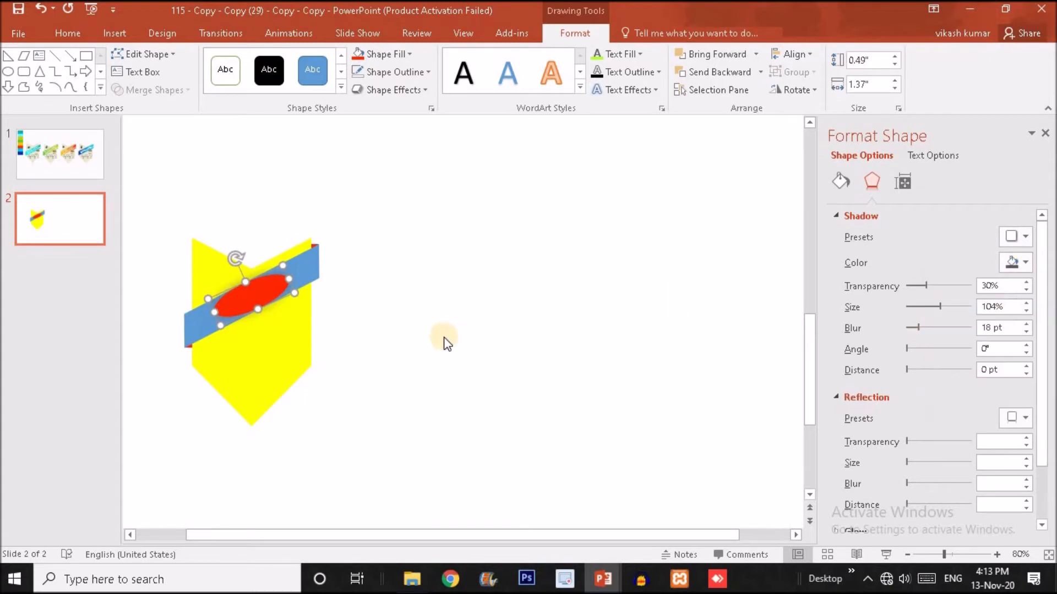
Send the red oval to the back, followed by the yellow notched banner, so the oval sits between the banner and the band.
right_click(267, 290)
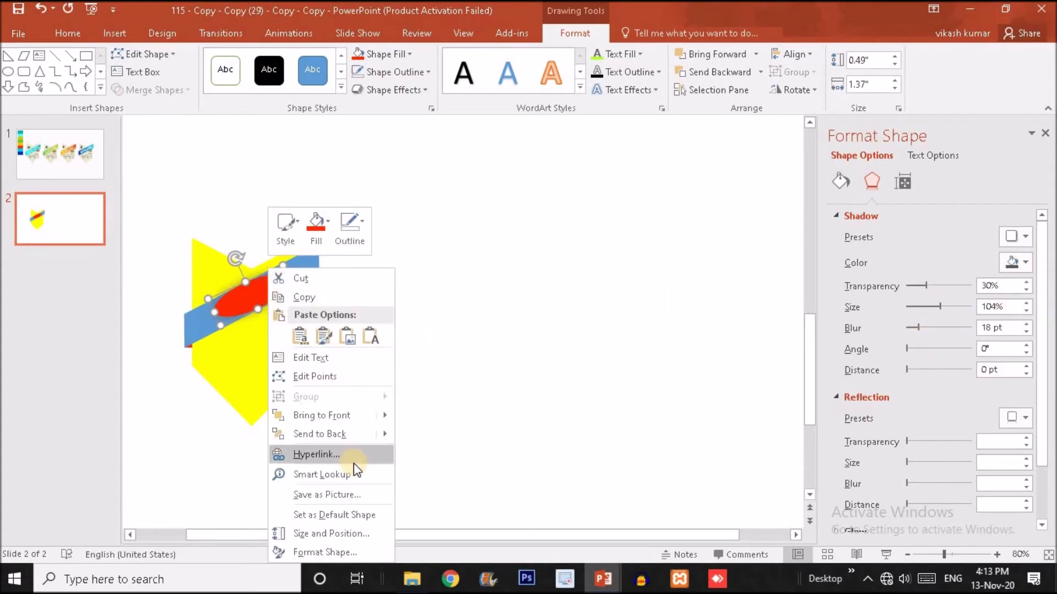
click(346, 436)
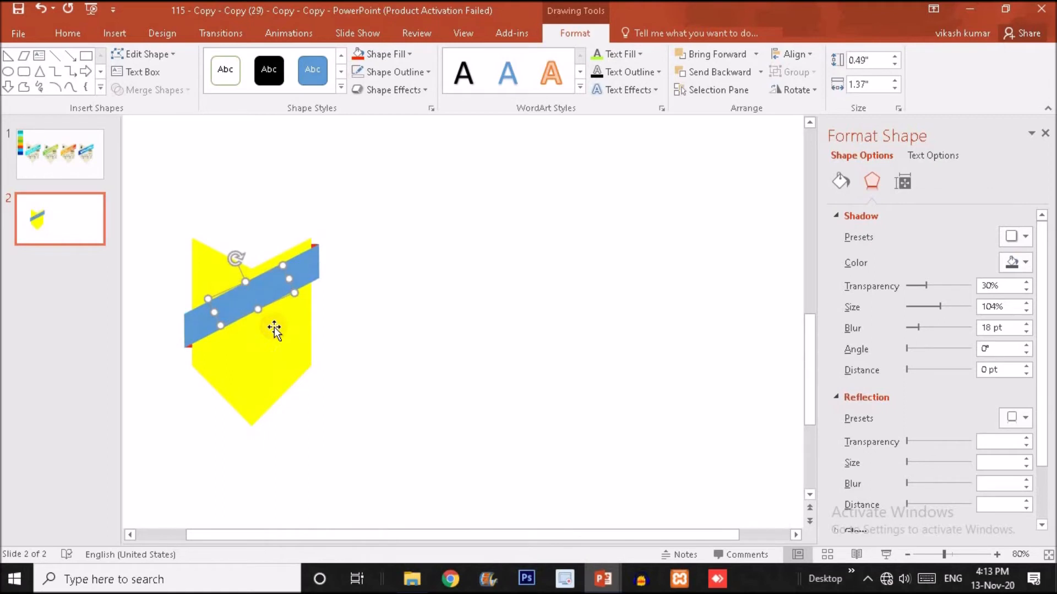
click(209, 272)
right_click(209, 272)
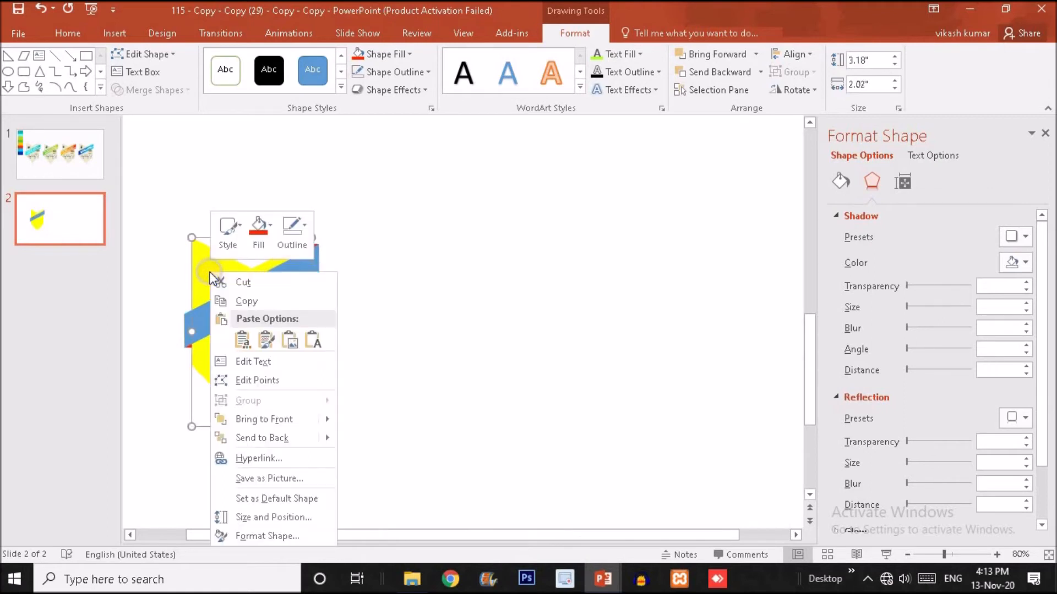
click(267, 438)
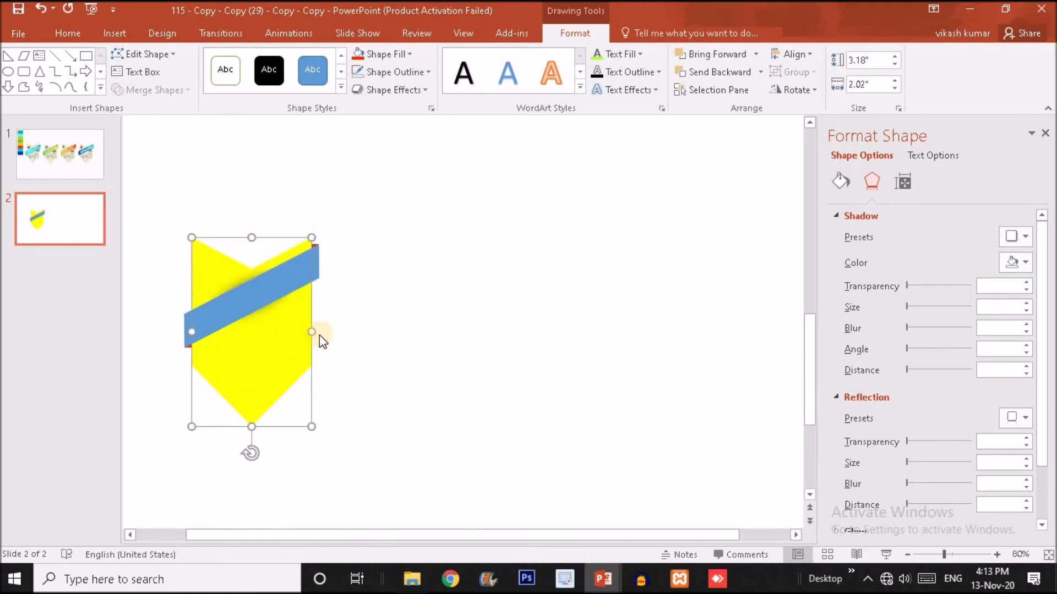
Select the oval hidden behind the band using the Selection Pane and lengthen it at both ends along the band's slant.
click(232, 288)
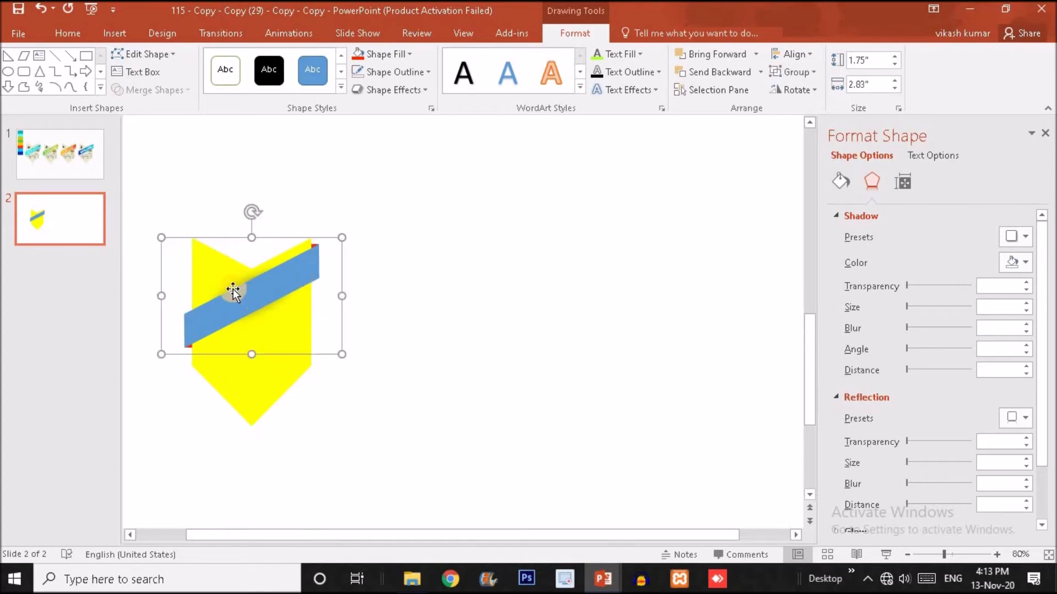
click(233, 287)
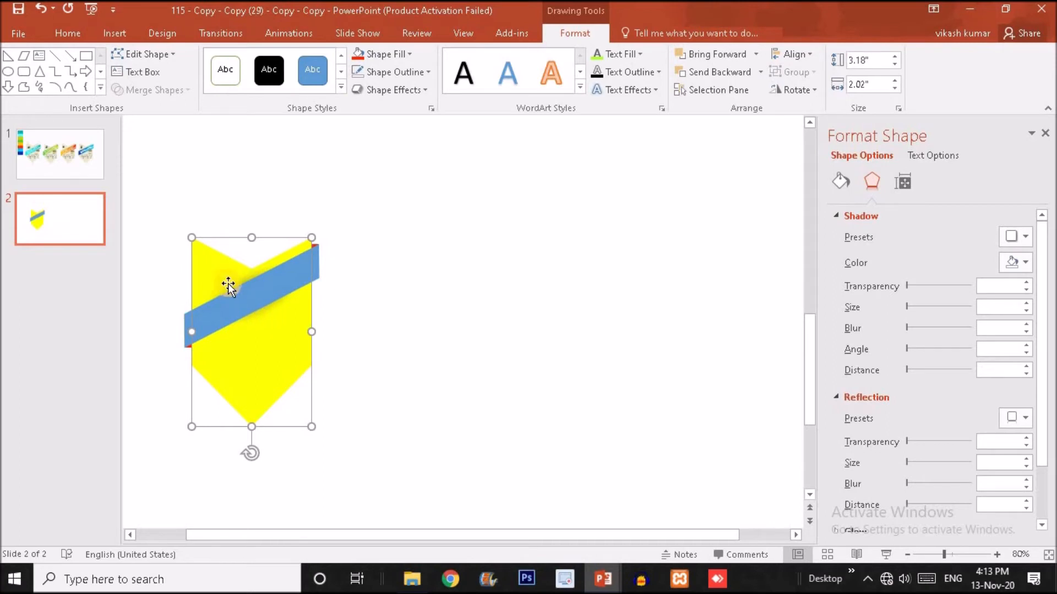
click(721, 90)
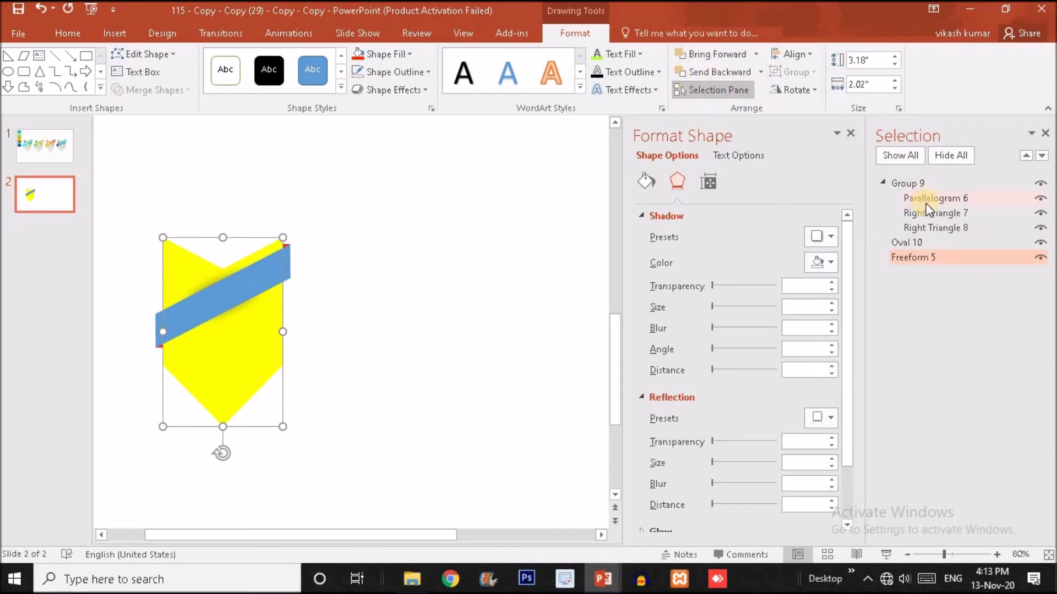
click(918, 244)
drag(185, 315, 172, 317)
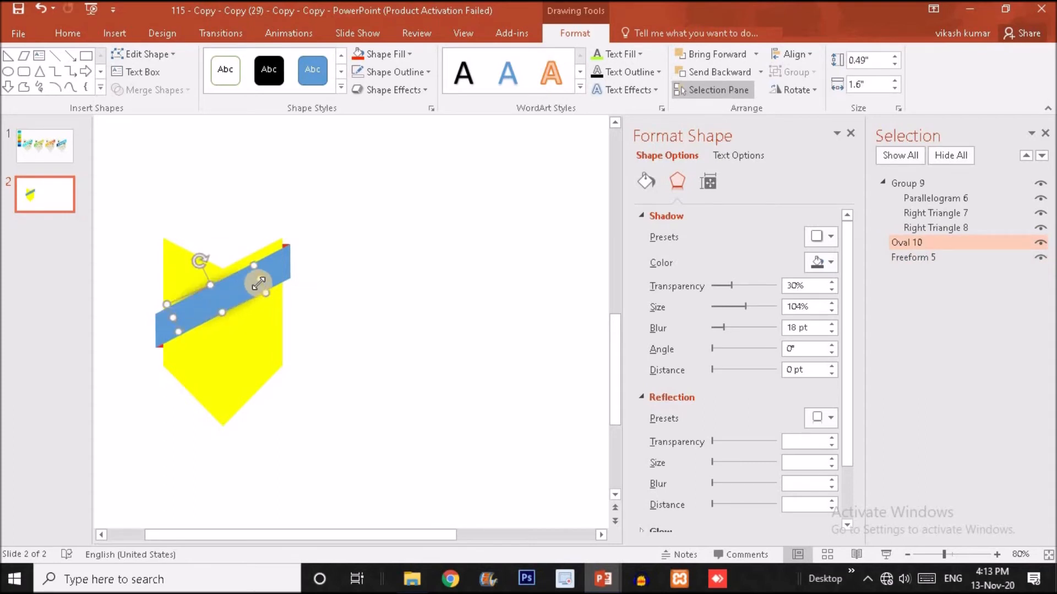
drag(258, 283, 271, 273)
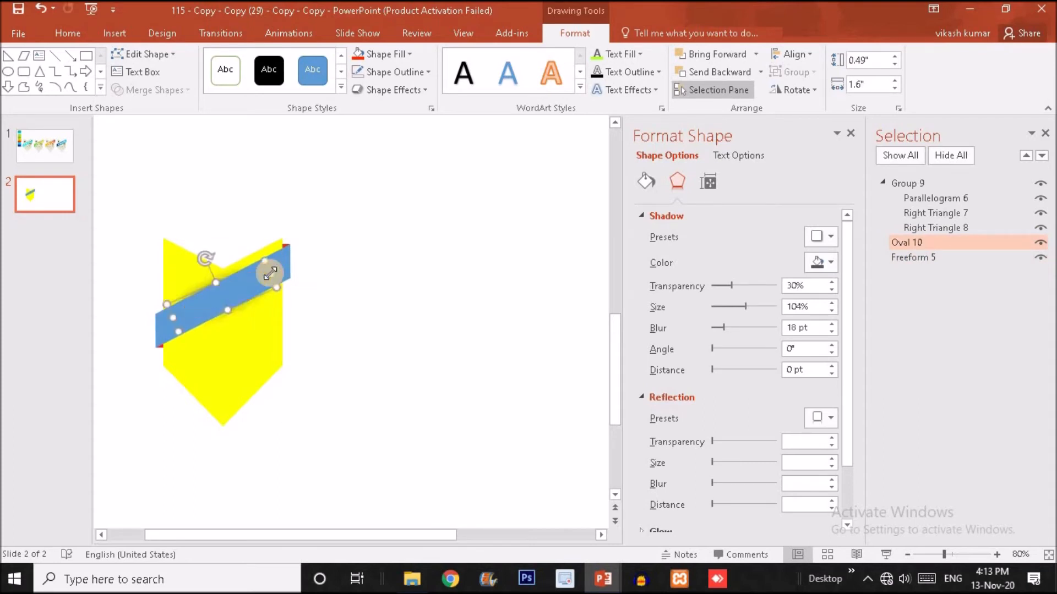
click(372, 271)
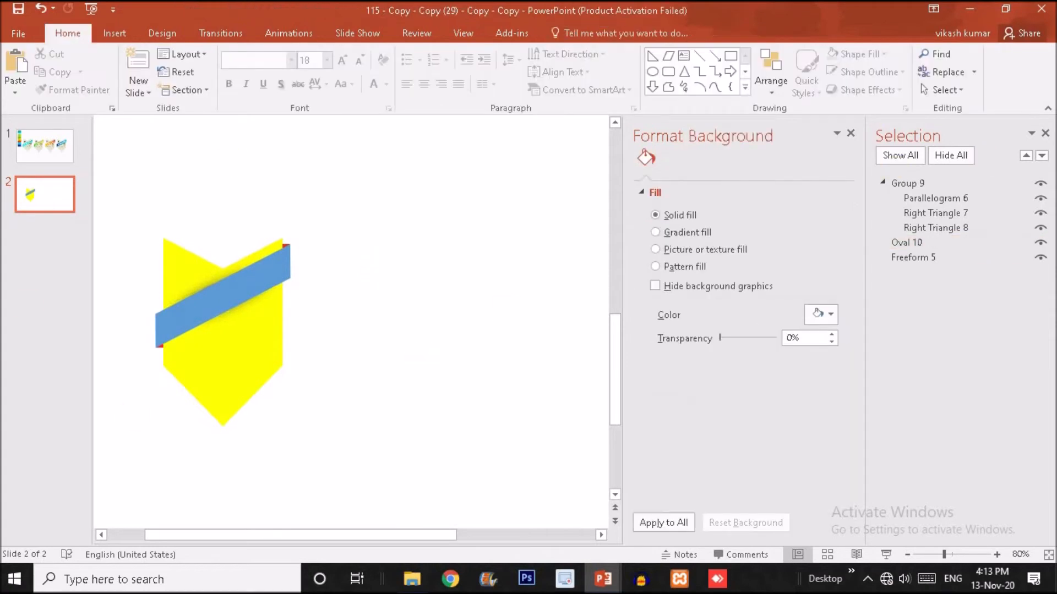
click(1045, 133)
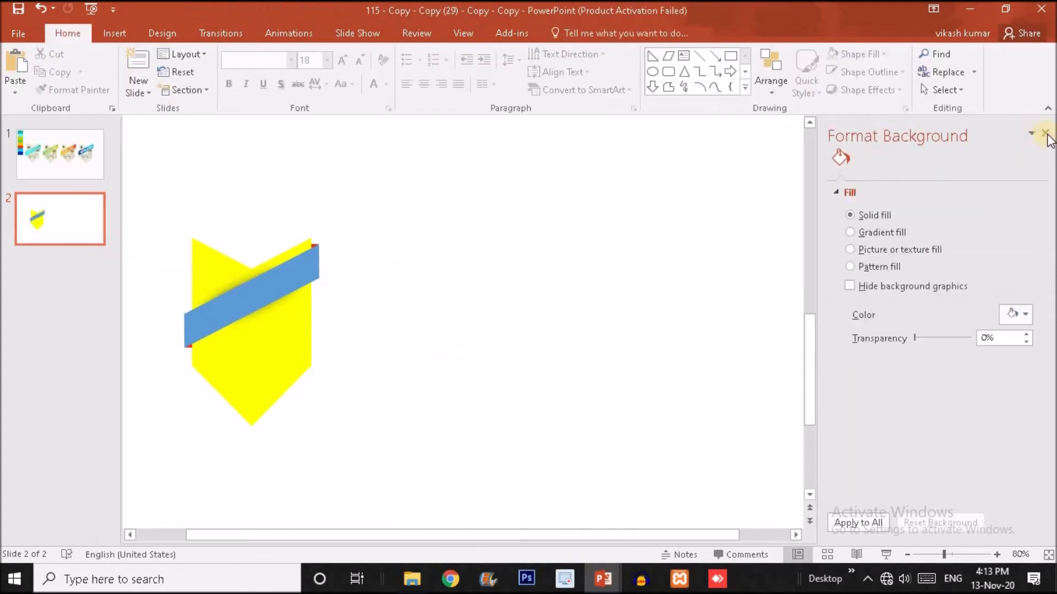
click(1045, 133)
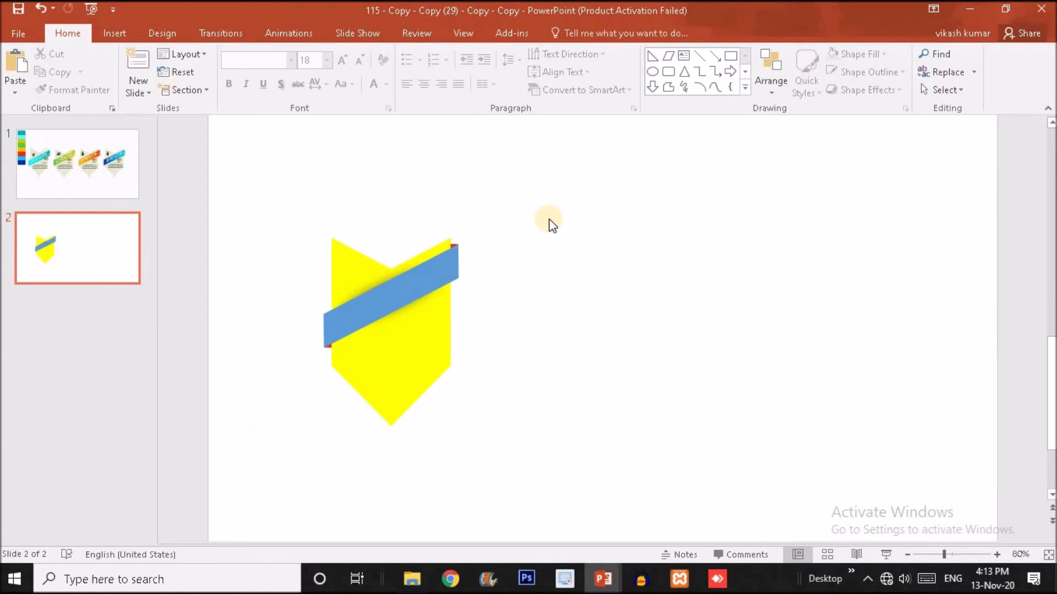
click(74, 171)
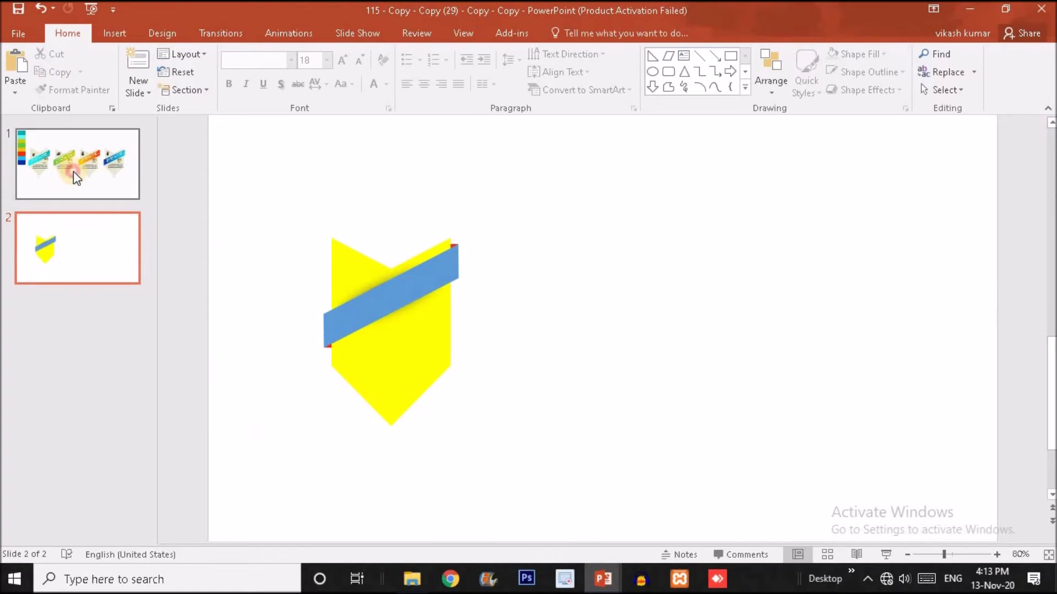
click(218, 329)
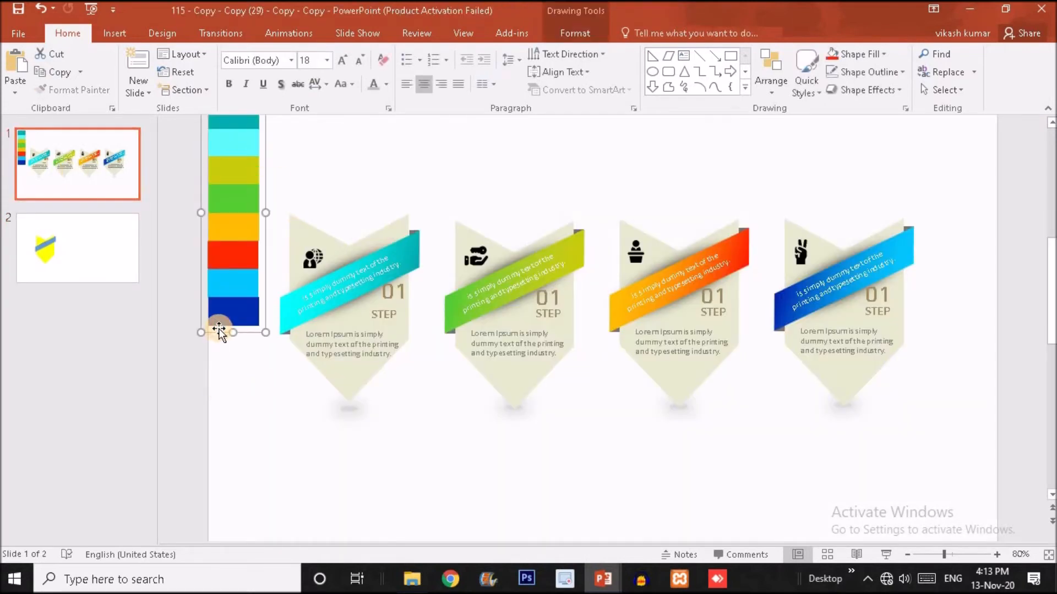
click(121, 268)
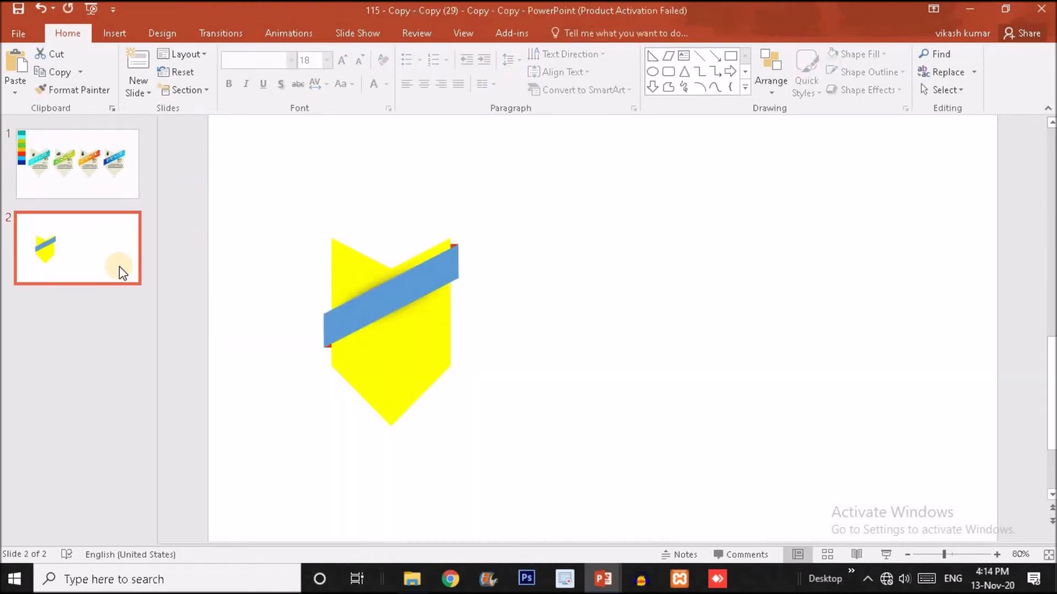
key(ctrl+v)
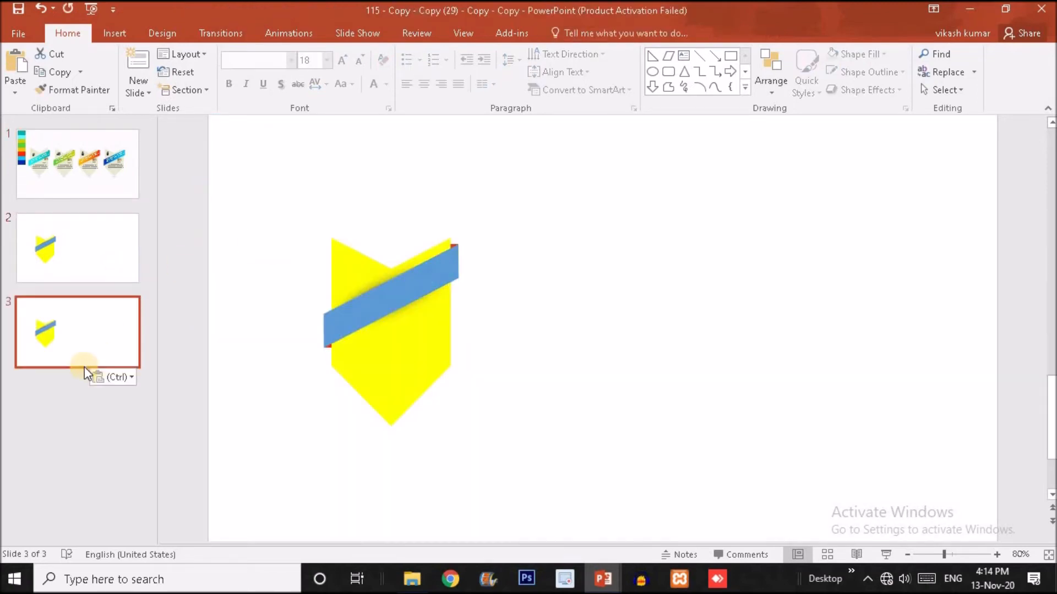
key(ctrl+z)
Copy the color swatch strip from slide 1 to slide 2 and place it just outside the slide's left edge.
click(87, 170)
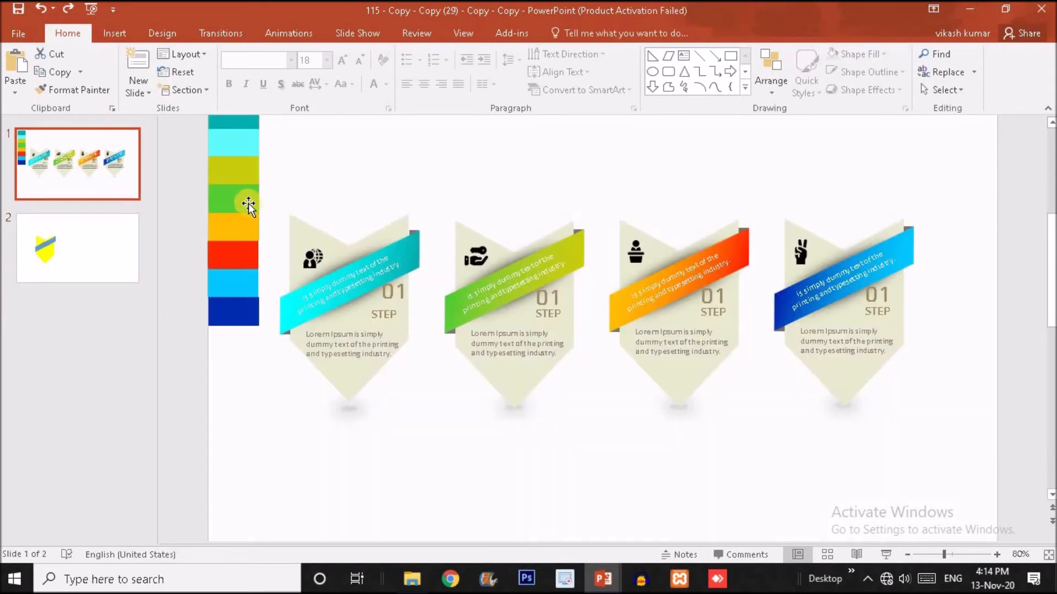
click(249, 203)
click(109, 255)
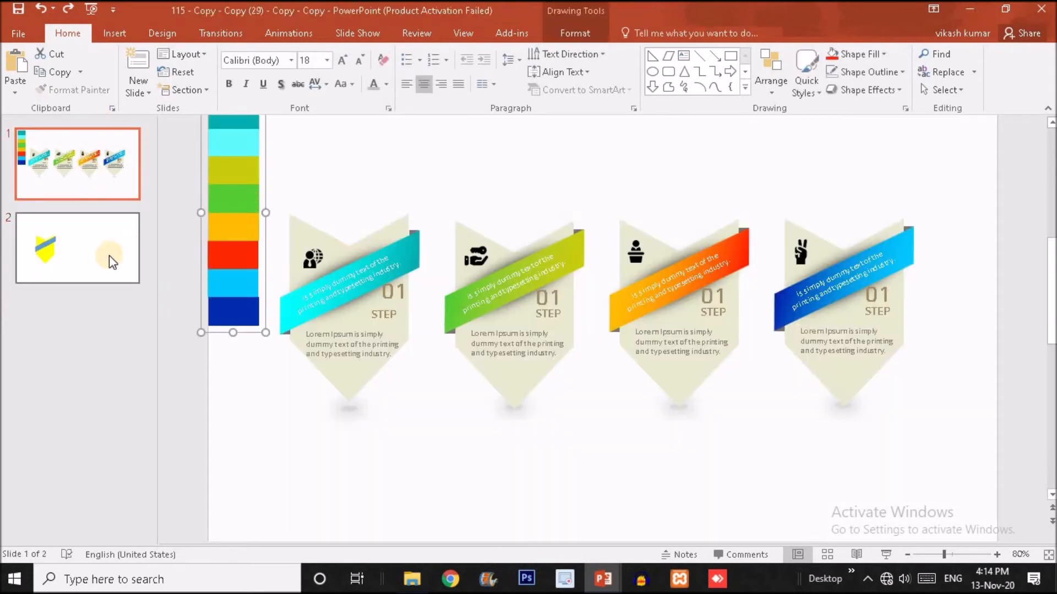
key(ctrl+v)
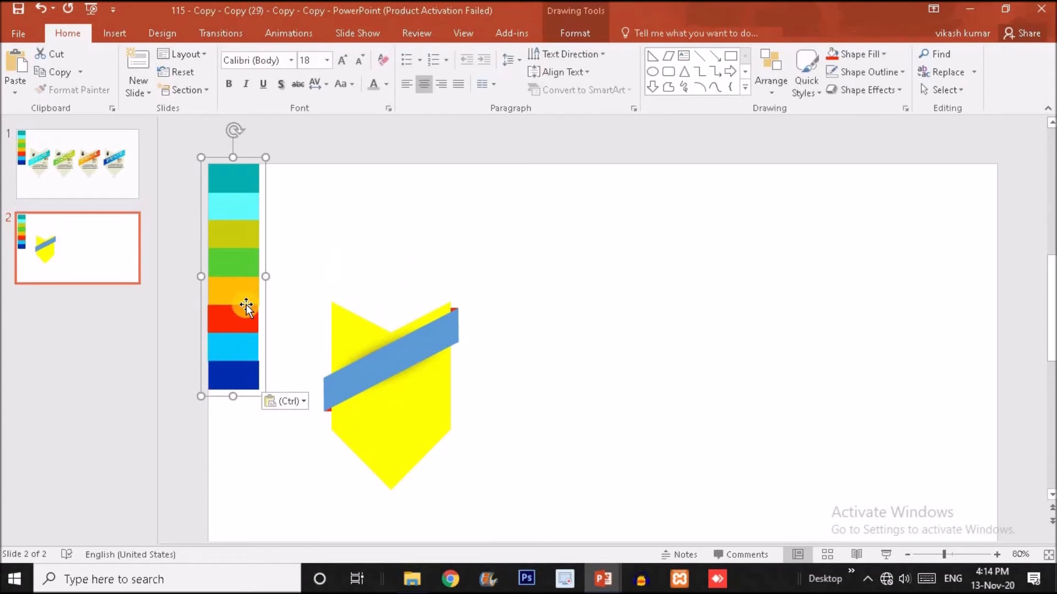
drag(218, 261, 193, 215)
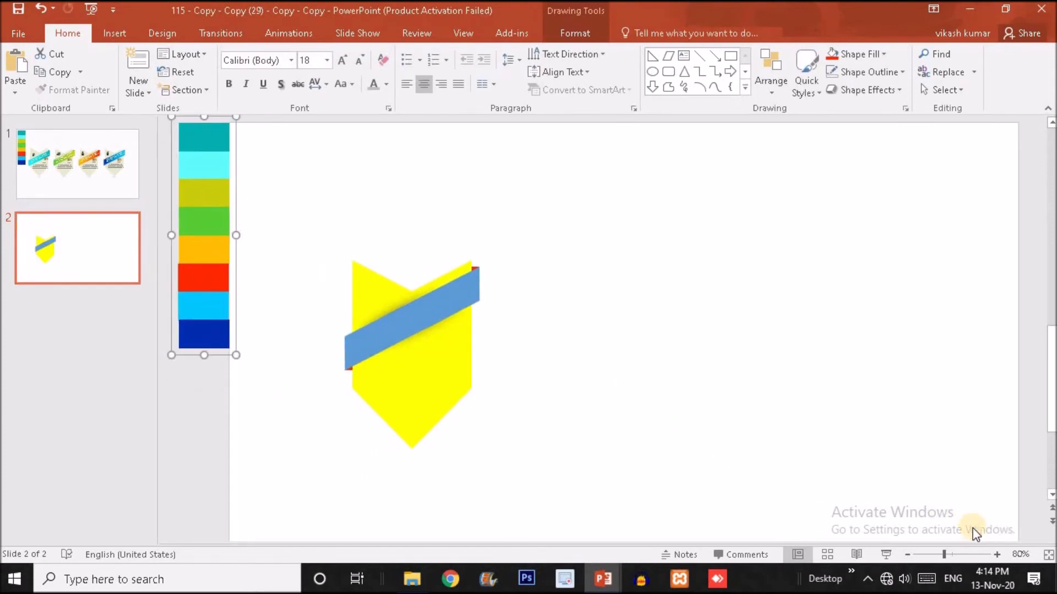
Check the reference design on slide 1, and fill the yellow notched banner on slide 2 with a solid very light gray.
click(939, 555)
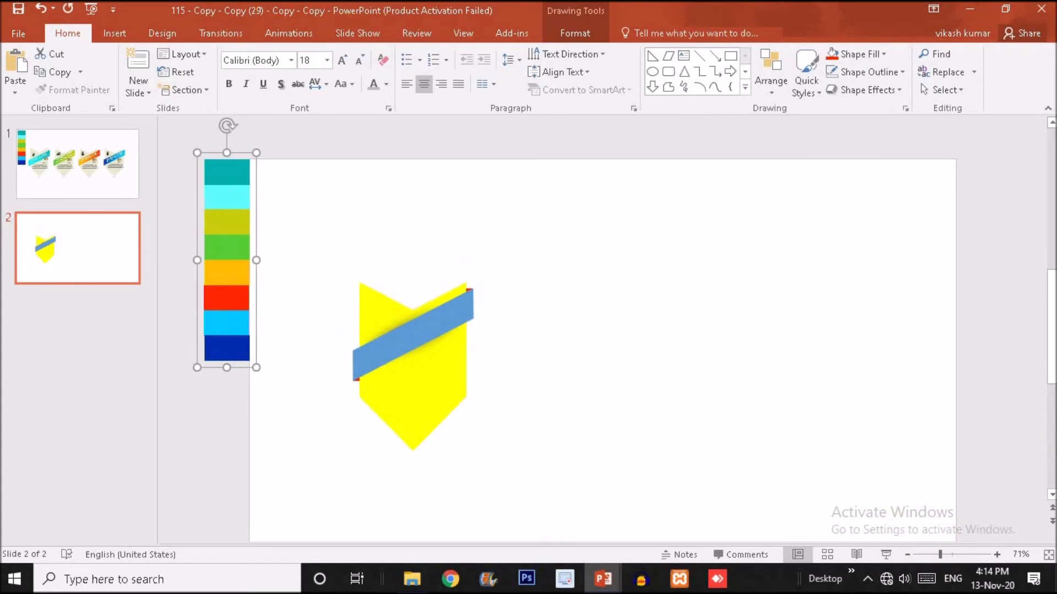
drag(1052, 380, 1053, 391)
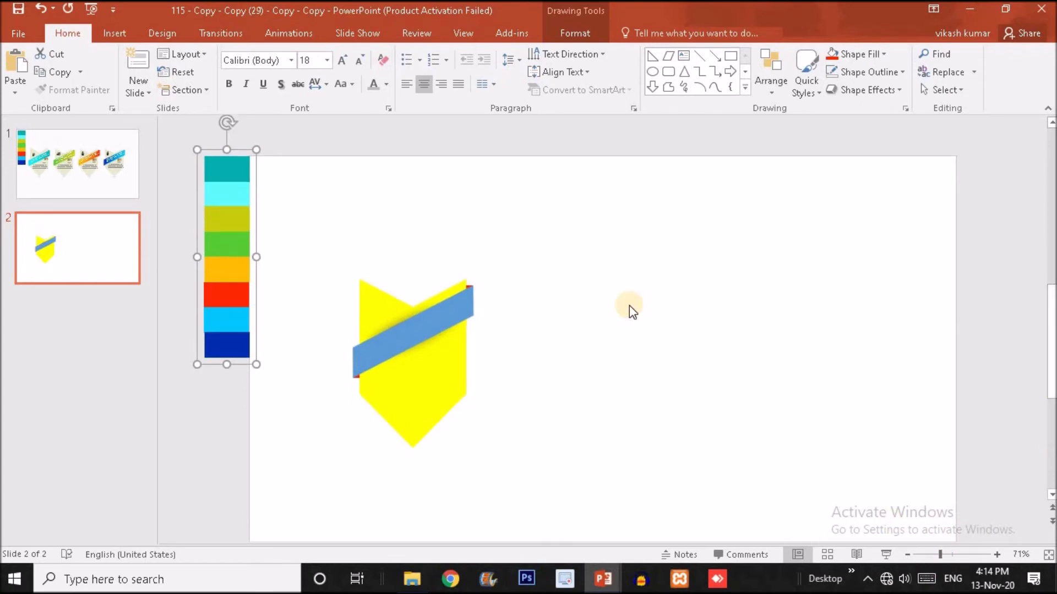
click(83, 171)
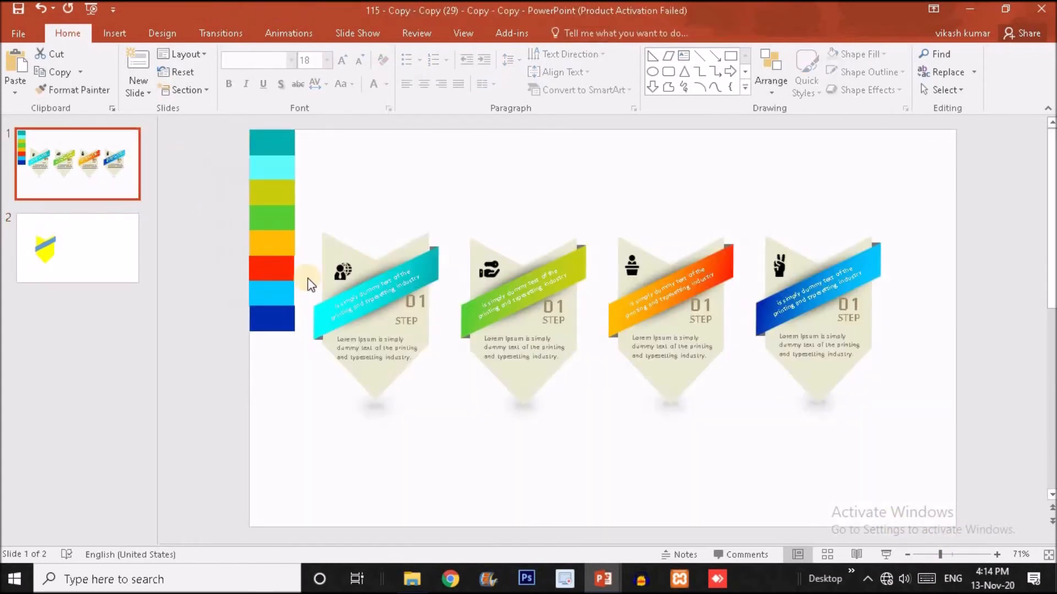
click(117, 230)
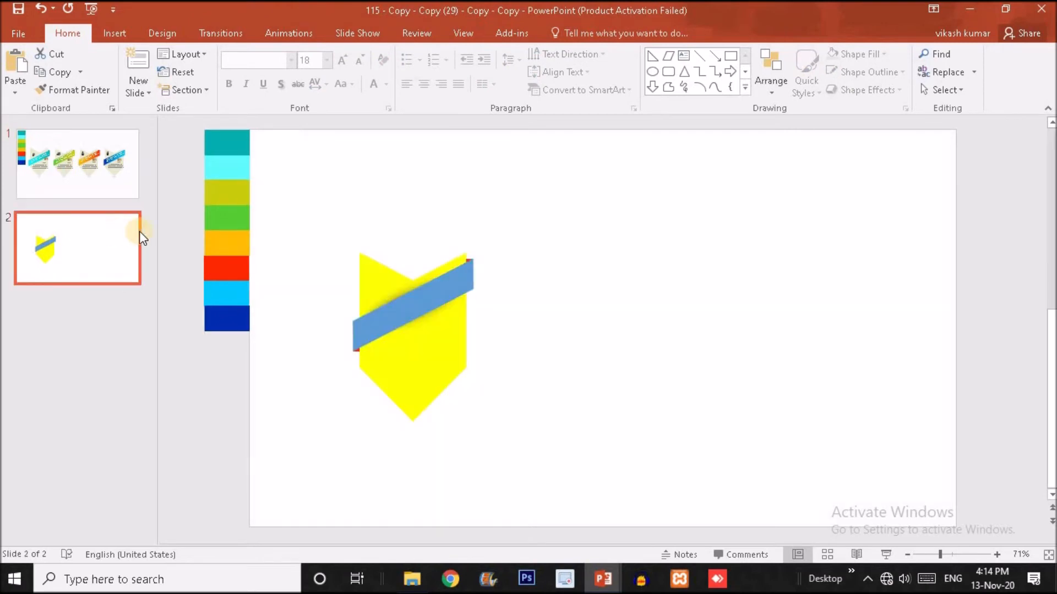
double_click(379, 289)
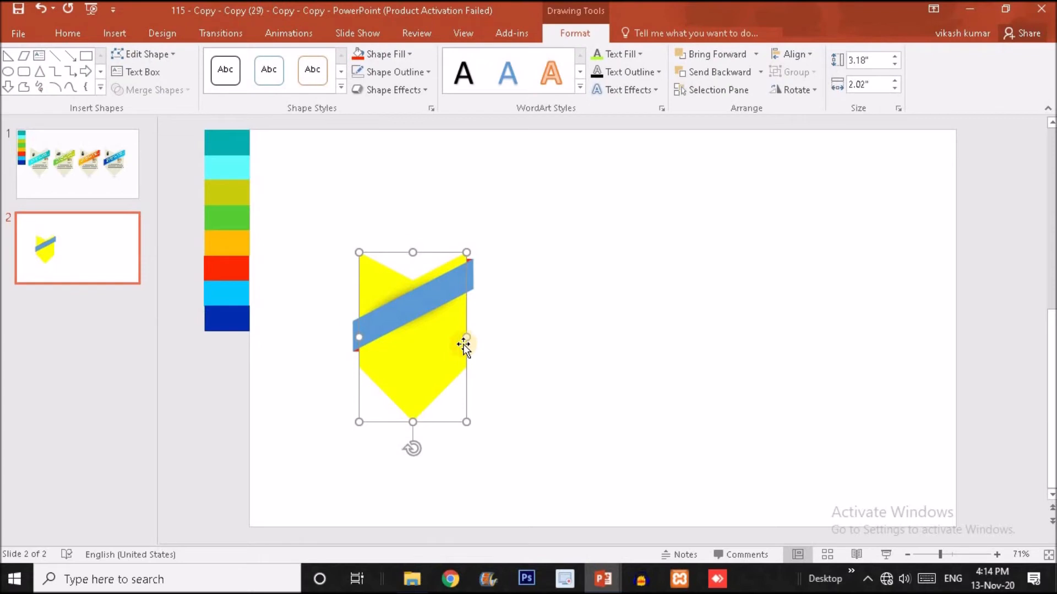
right_click(443, 357)
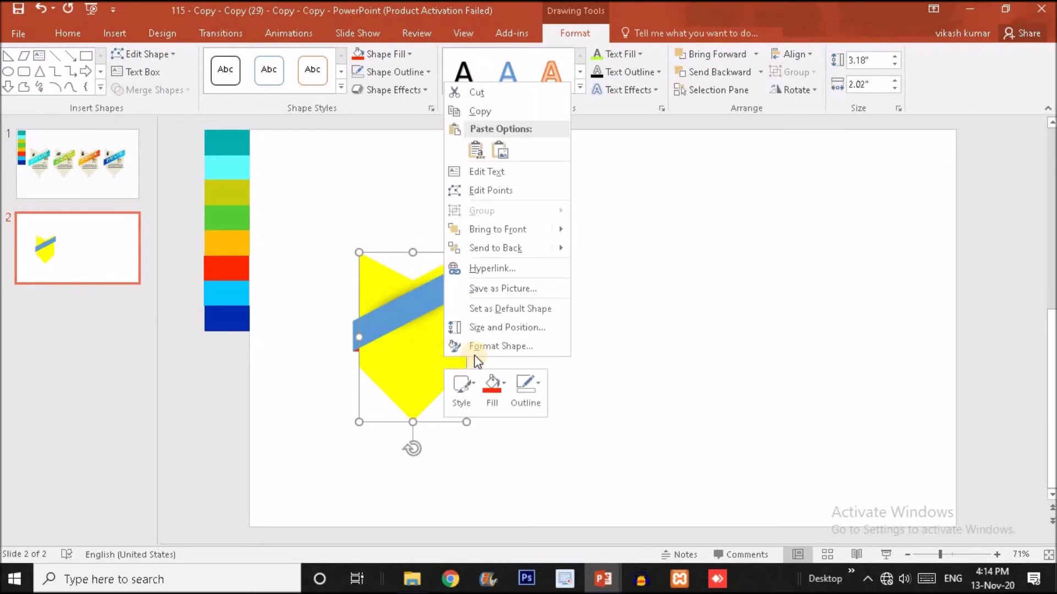
click(515, 347)
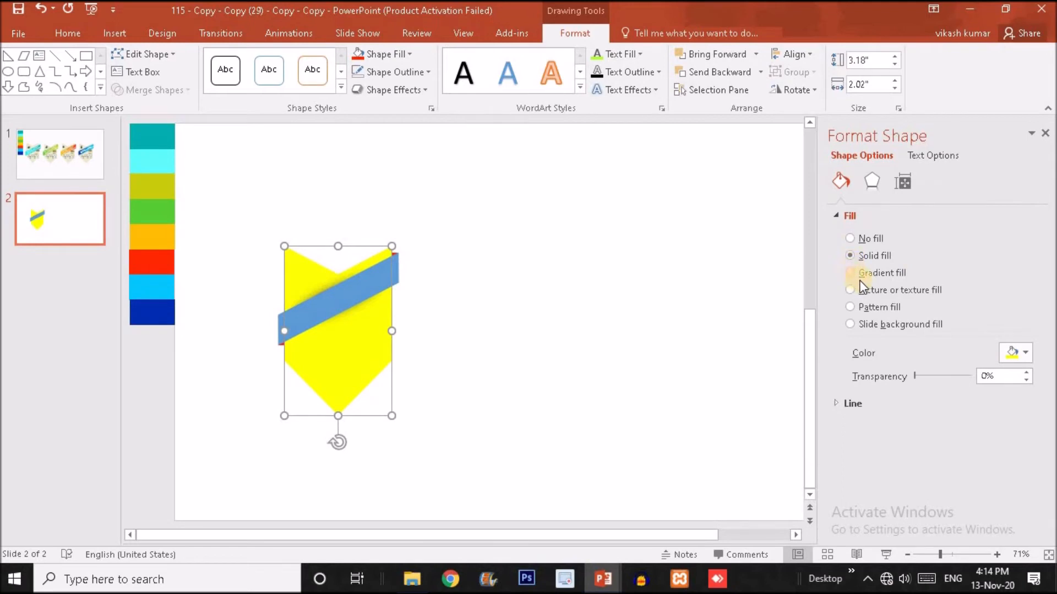
click(1026, 353)
click(933, 404)
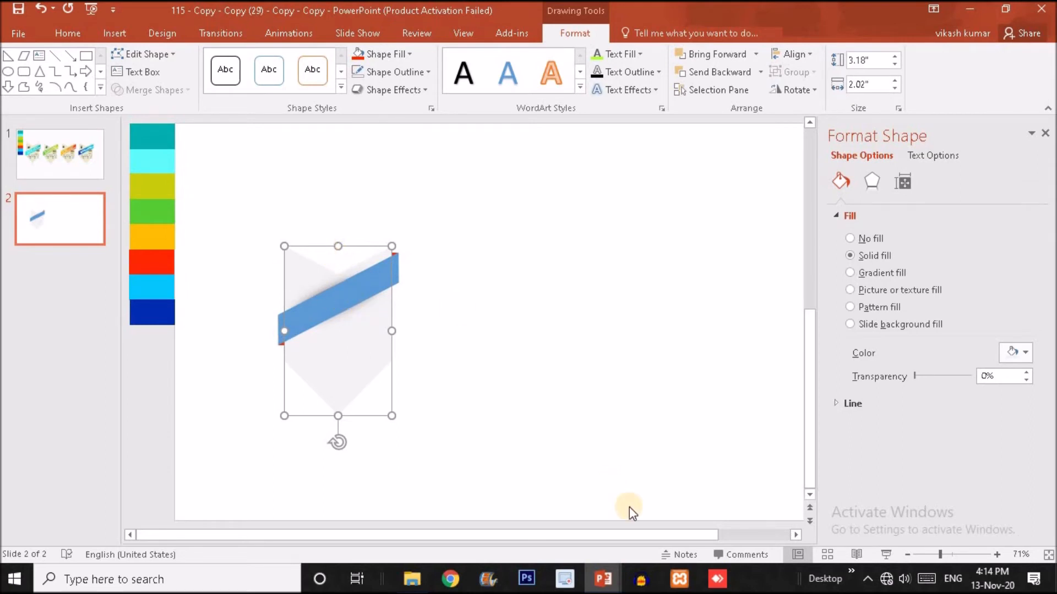
Check the first ribbon on slide 1, and give the blue band on slide 2 a linear gradient fill at 180°.
drag(939, 557, 934, 557)
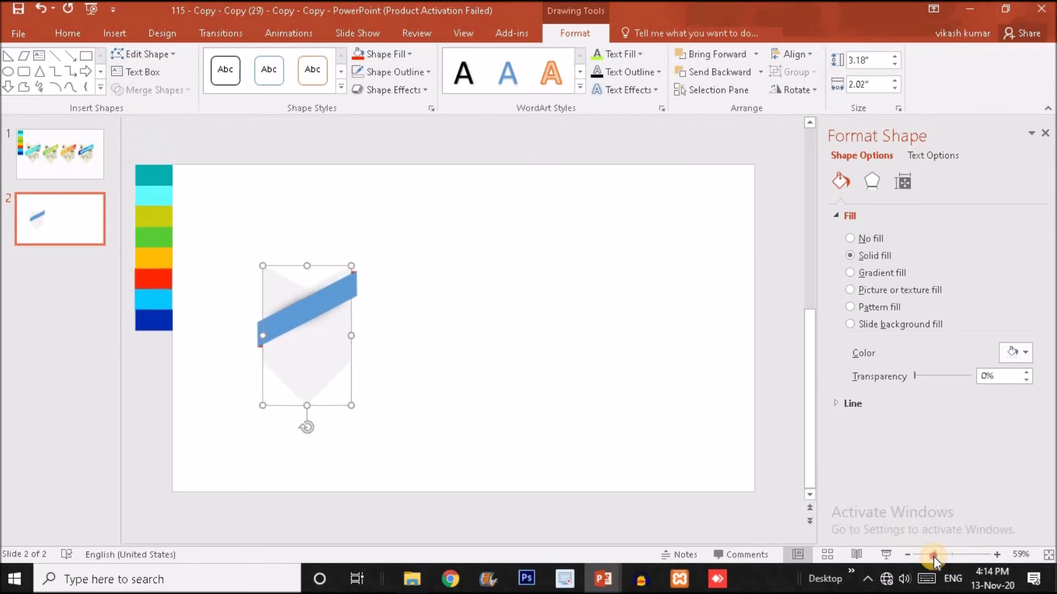
click(61, 155)
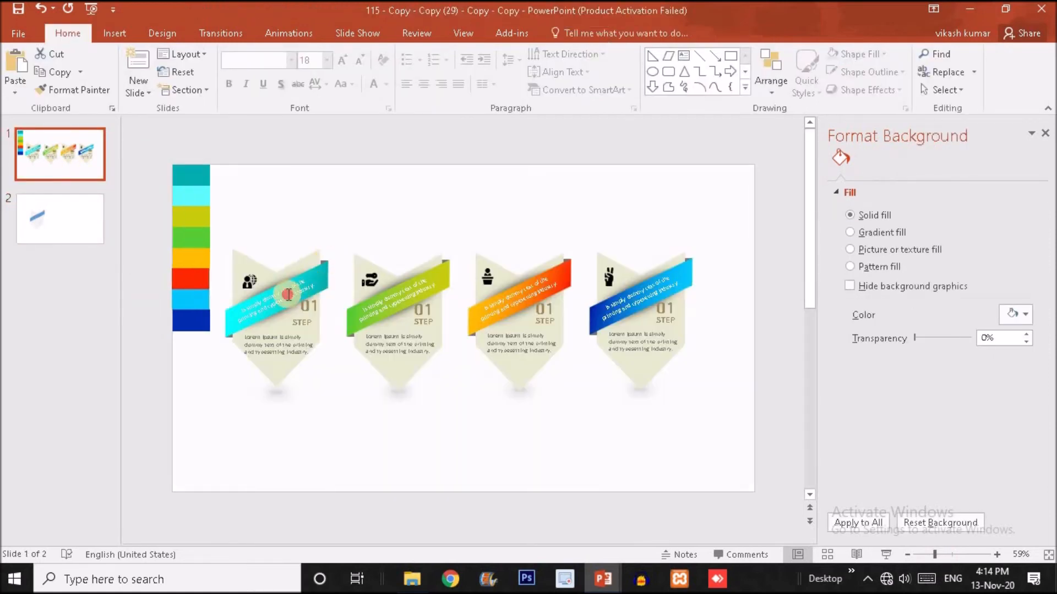
click(295, 291)
click(405, 205)
click(65, 212)
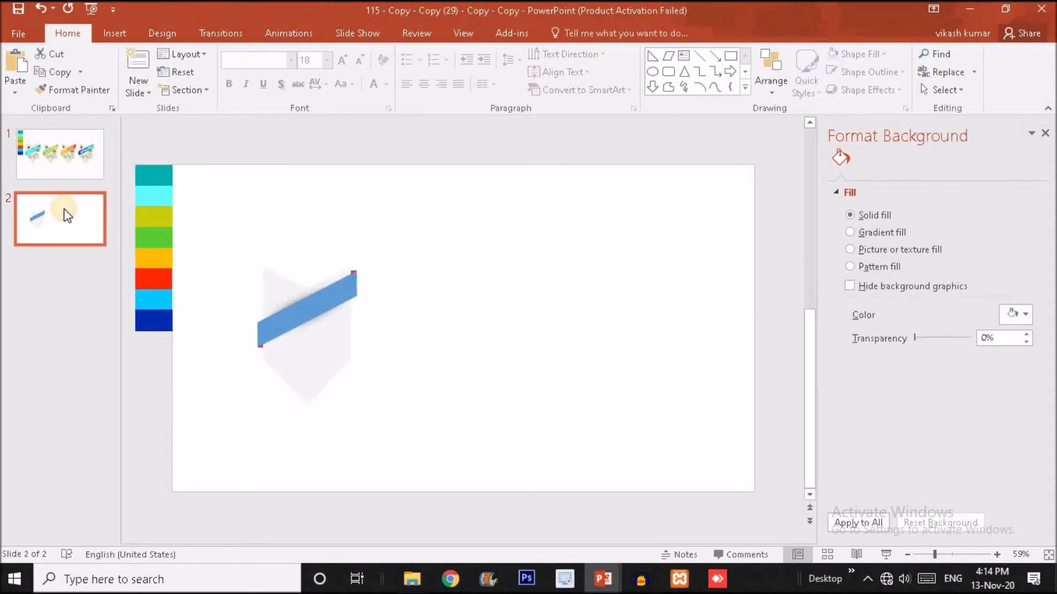
click(312, 316)
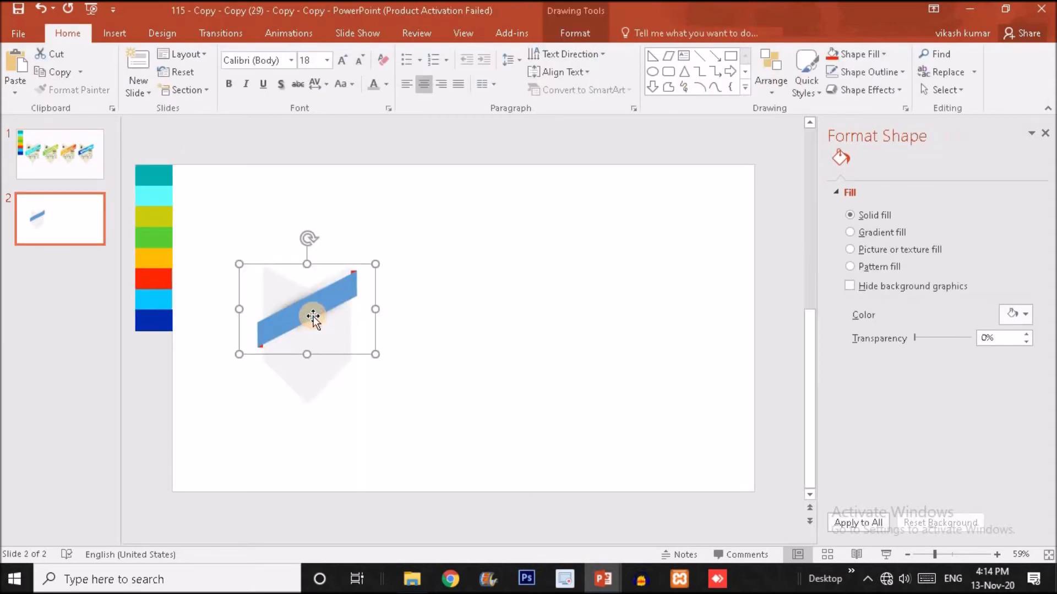
click(312, 316)
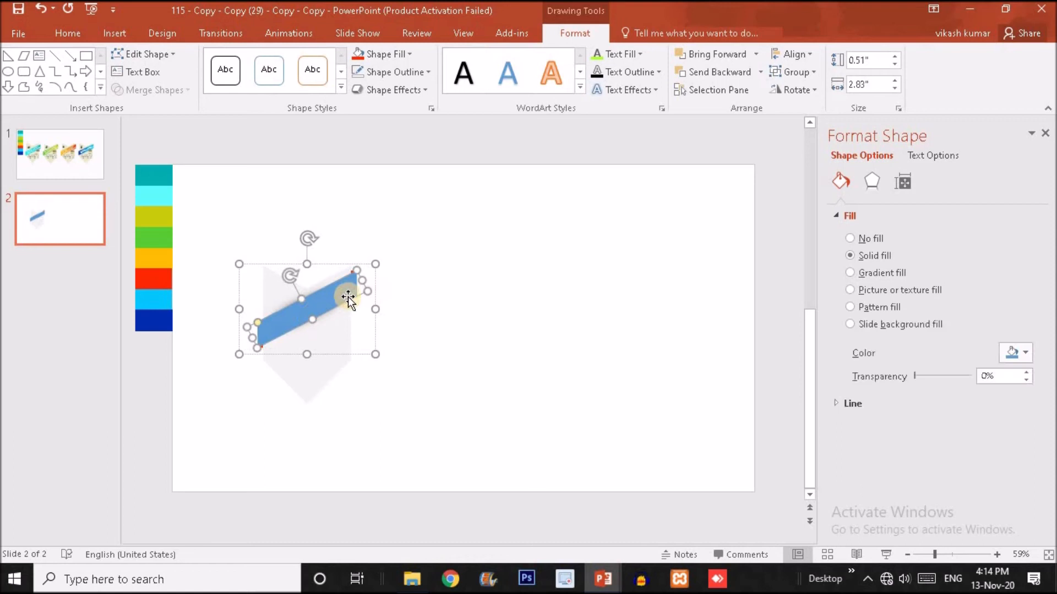
click(853, 271)
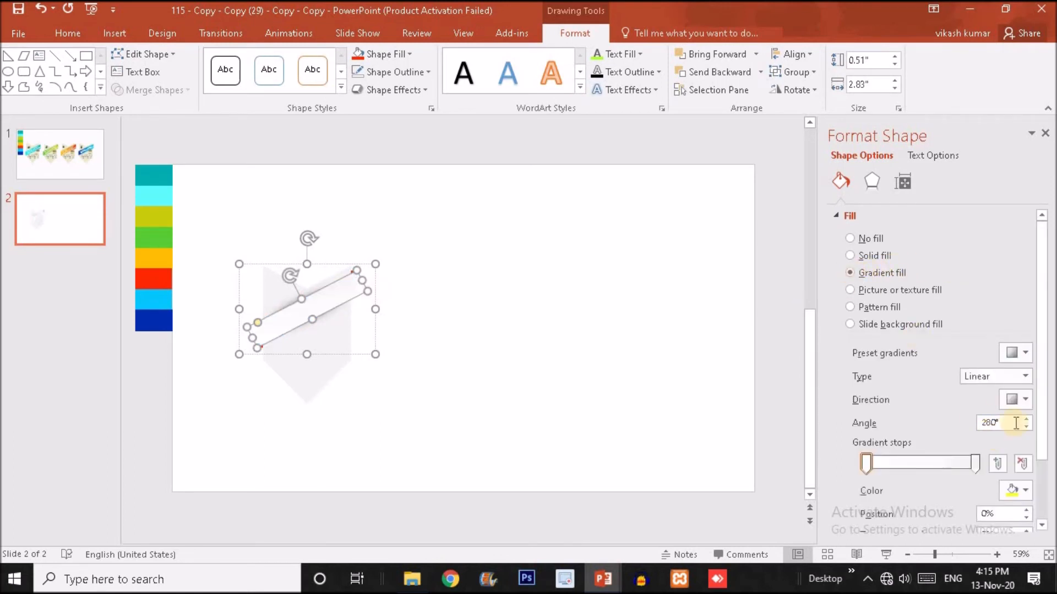
click(1027, 402)
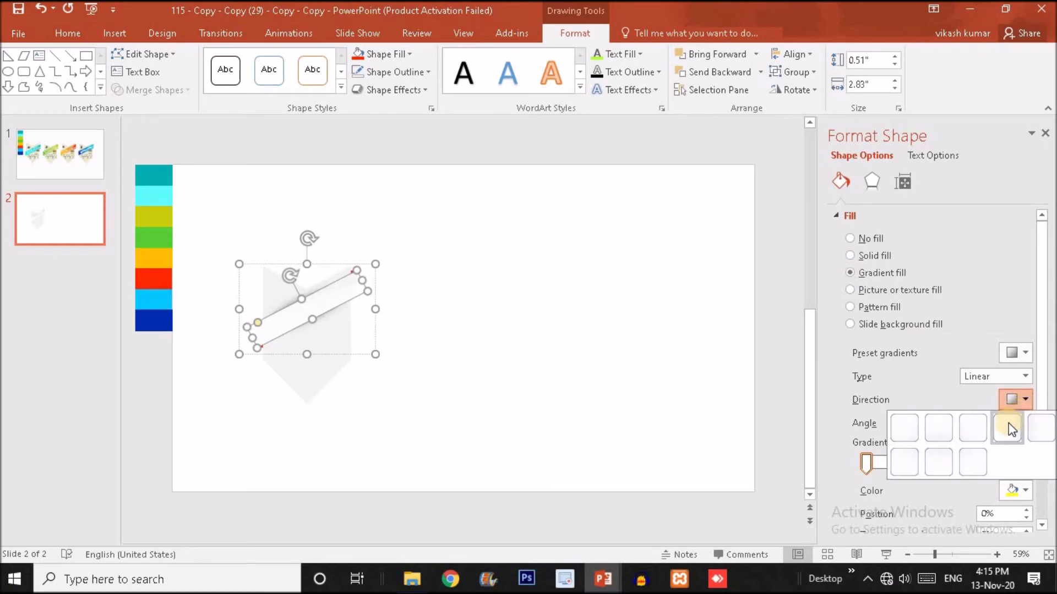
click(1046, 435)
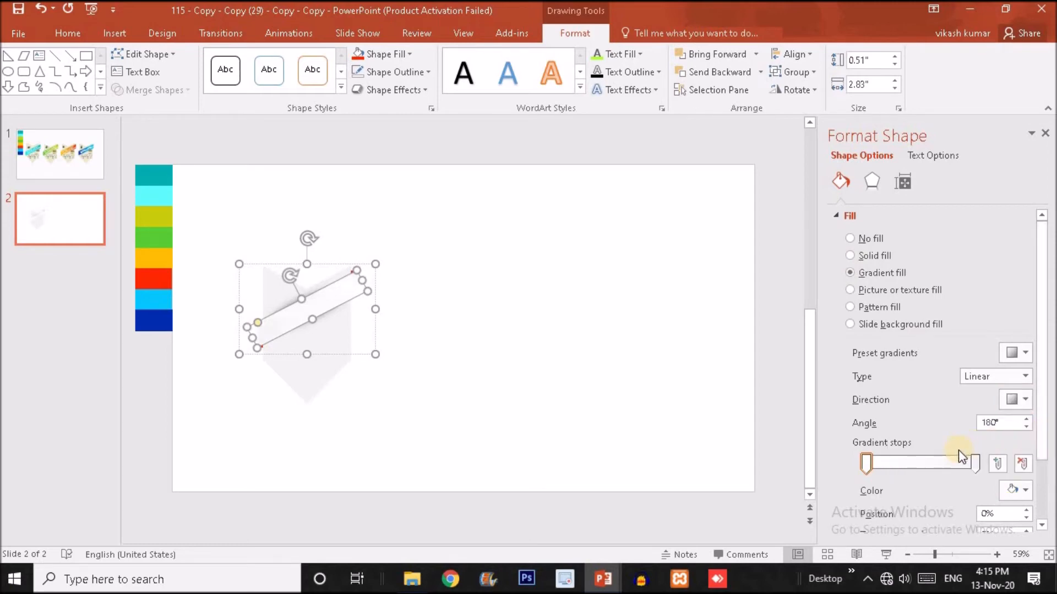
click(1024, 491)
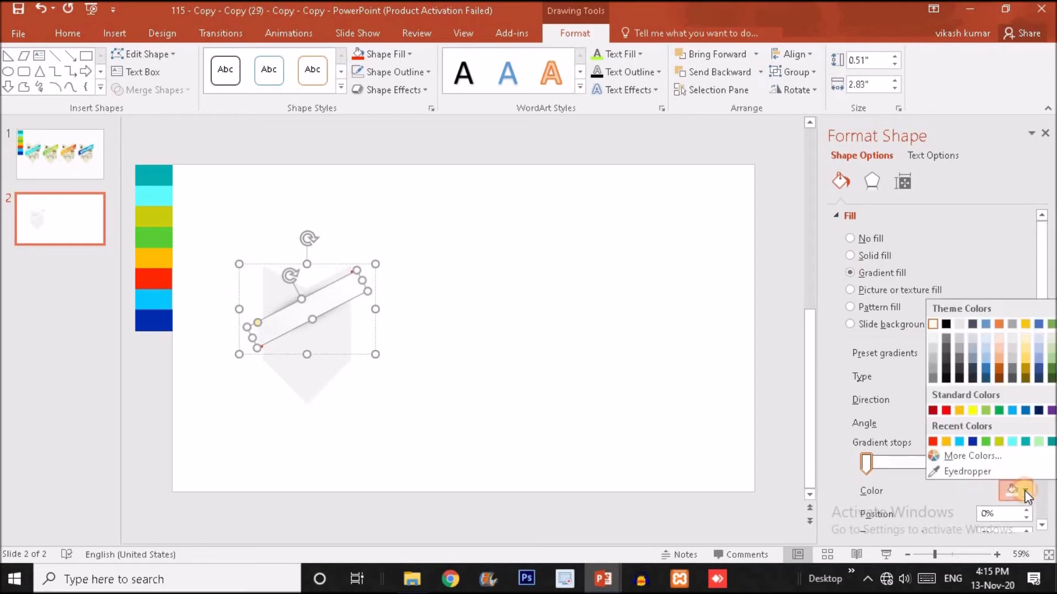
click(980, 471)
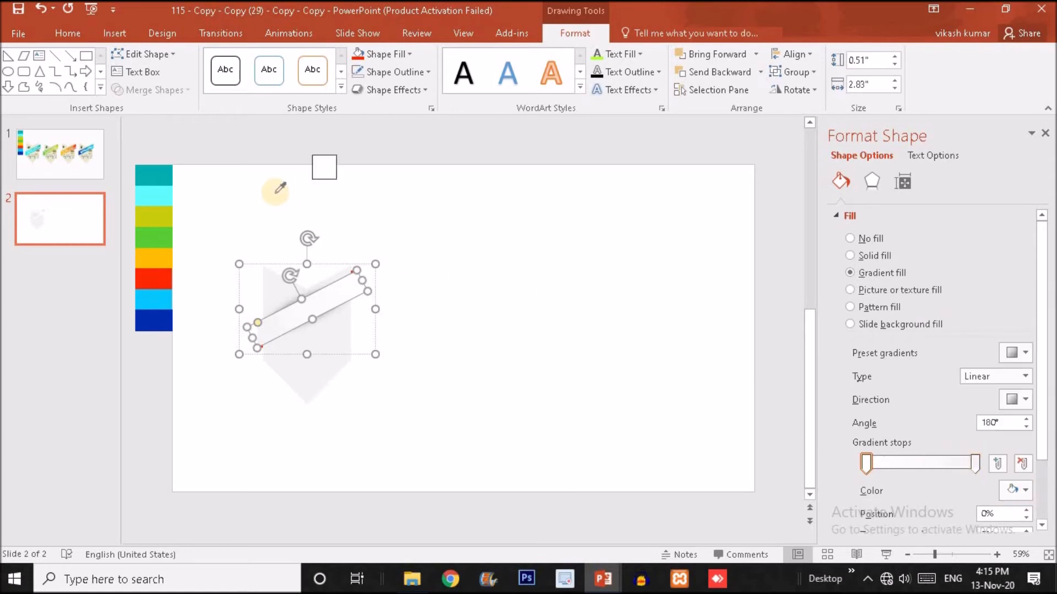
click(147, 197)
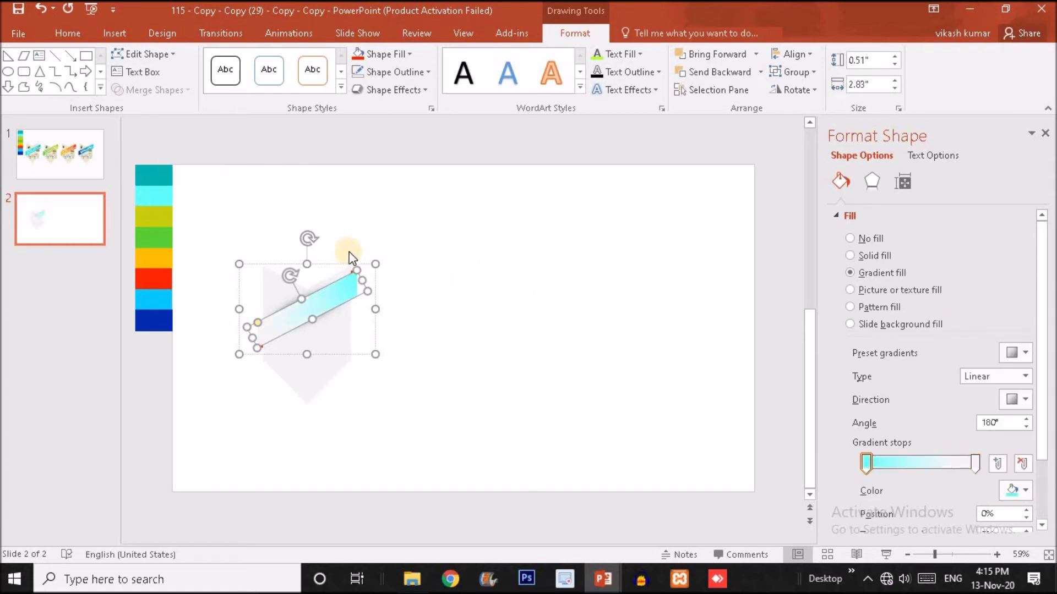
Set the band's first gradient stop to the dark teal swatch color and its last stop to the light cyan swatch color, using the Eyedropper.
click(1015, 490)
click(949, 471)
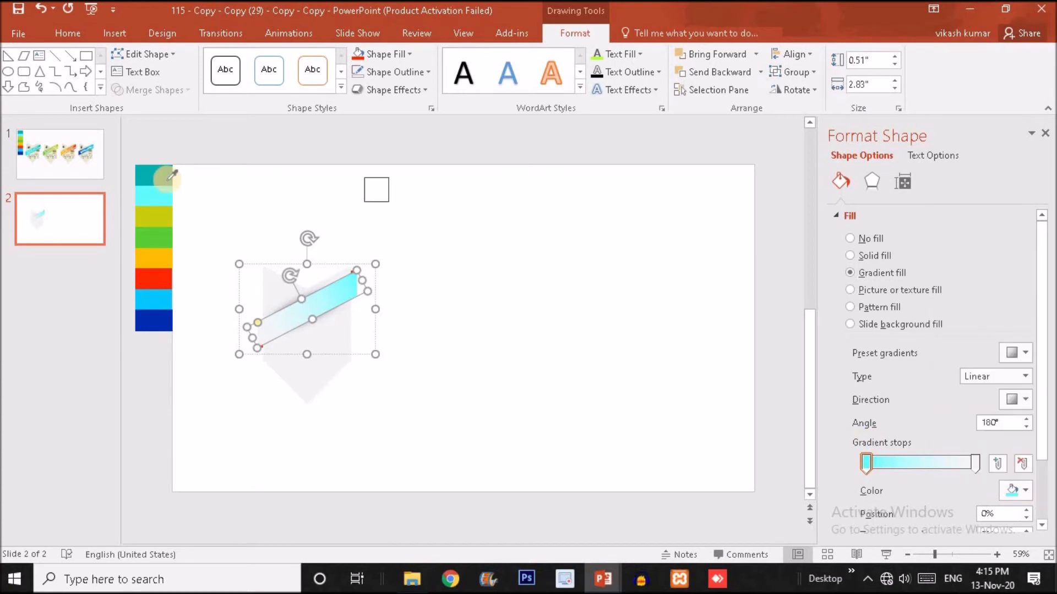
click(152, 175)
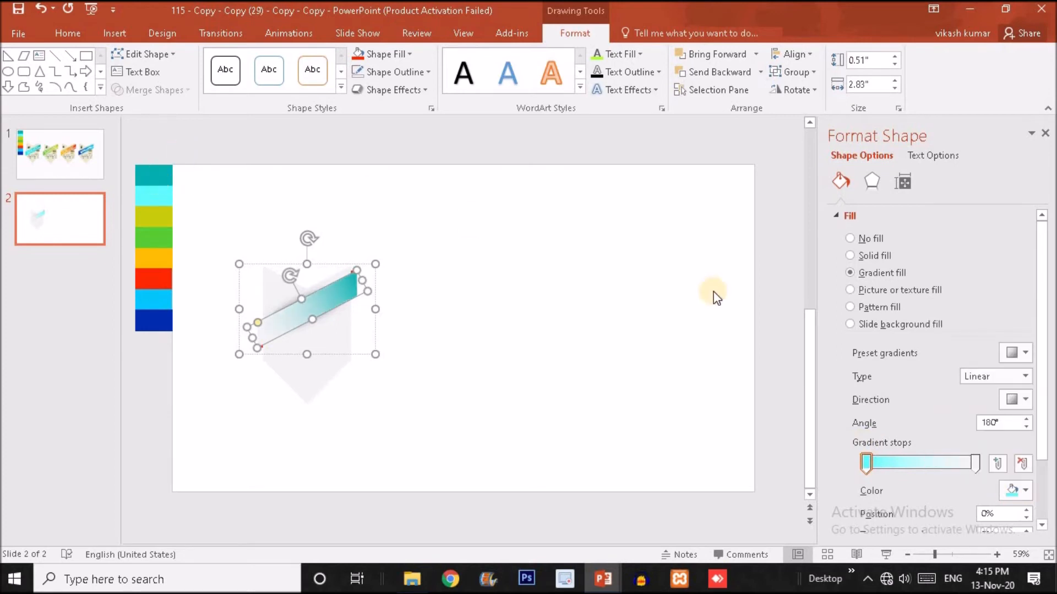
click(973, 463)
click(1024, 491)
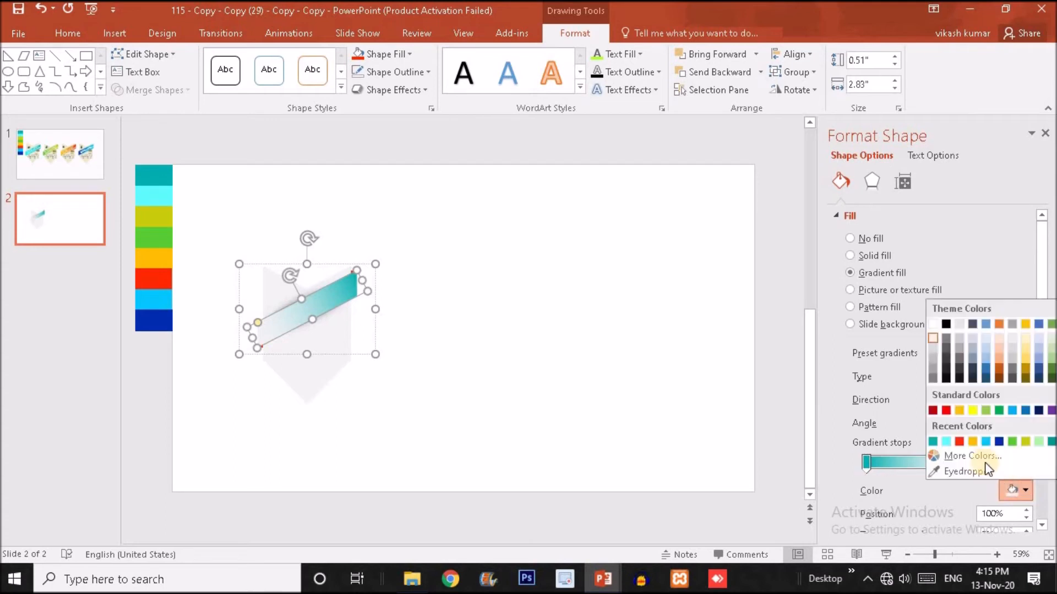
click(971, 470)
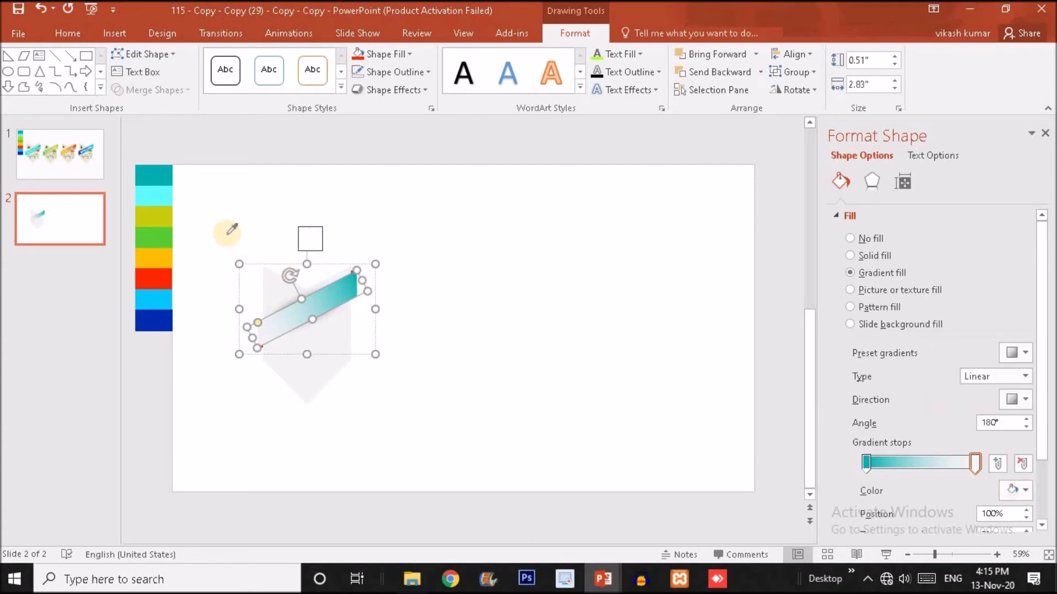
click(165, 201)
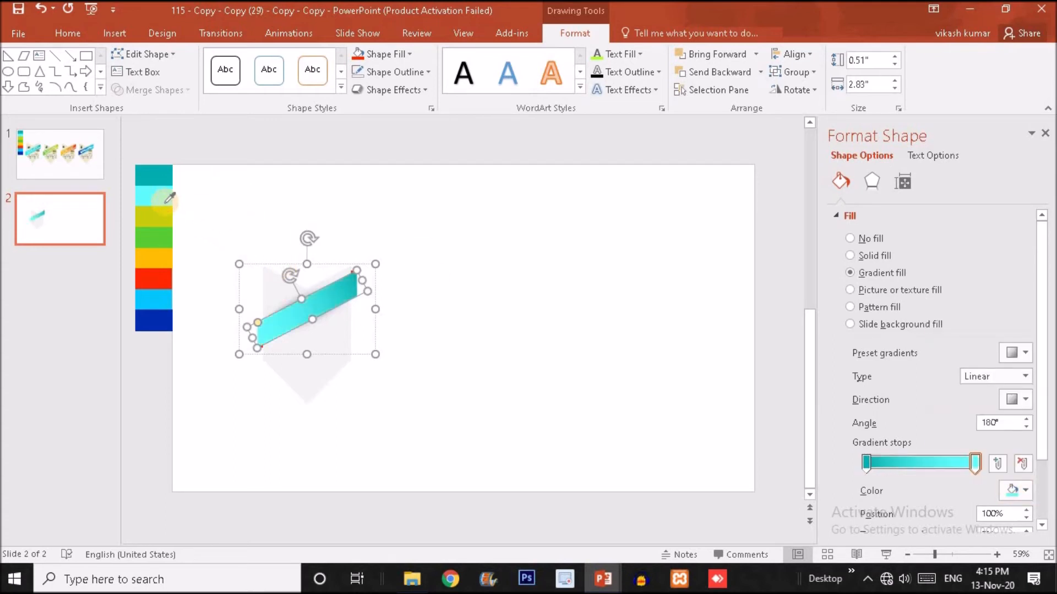
click(468, 334)
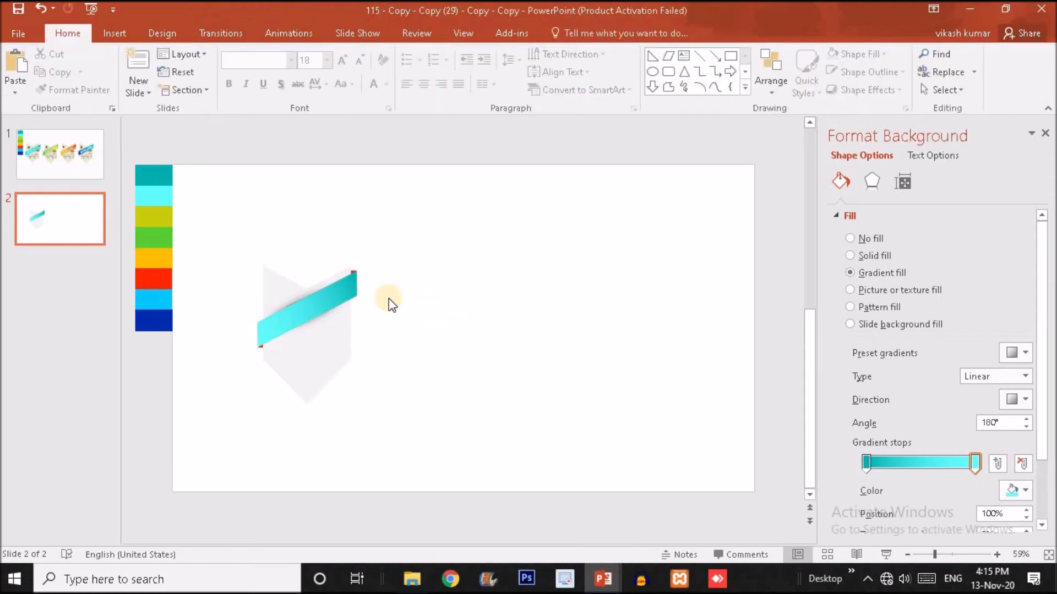
Fill the small red folded end at the band's upper end with a dark gray theme color.
click(353, 270)
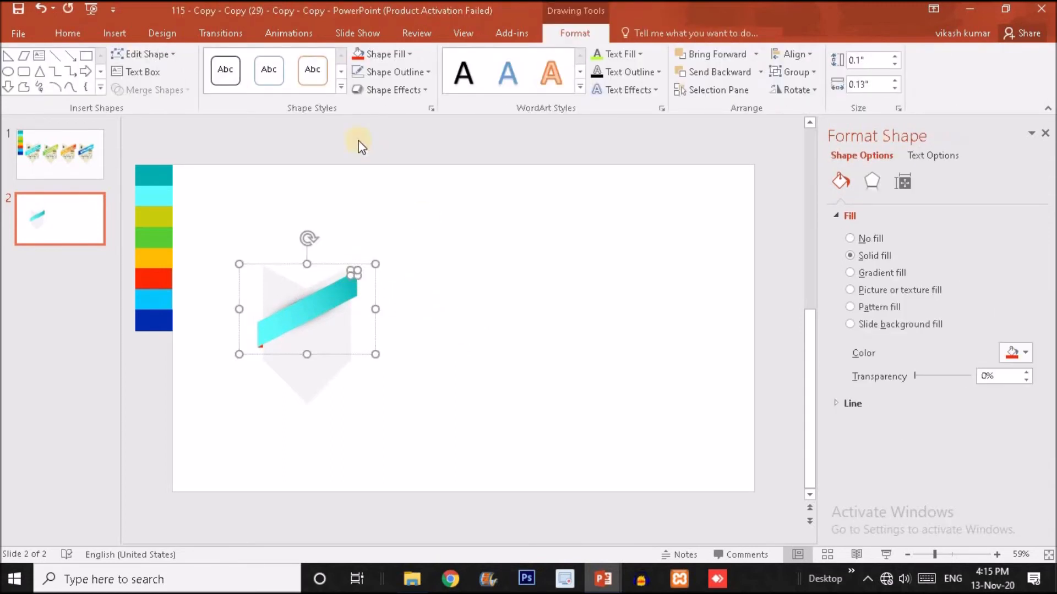
click(393, 52)
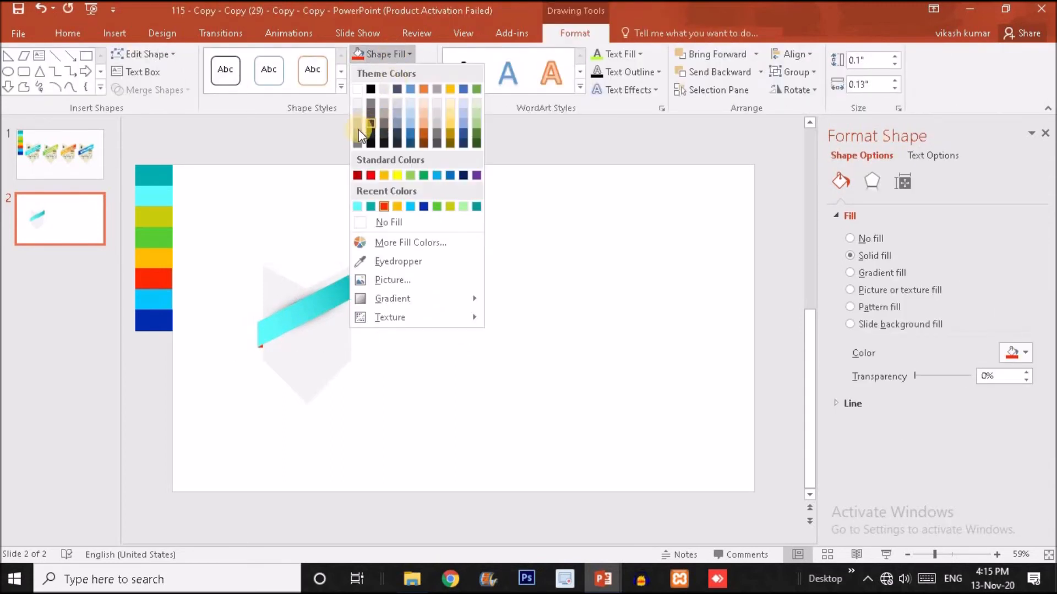
click(355, 146)
Fill the small red folded end at the band's lower end with the same gray as the upper fold.
click(259, 344)
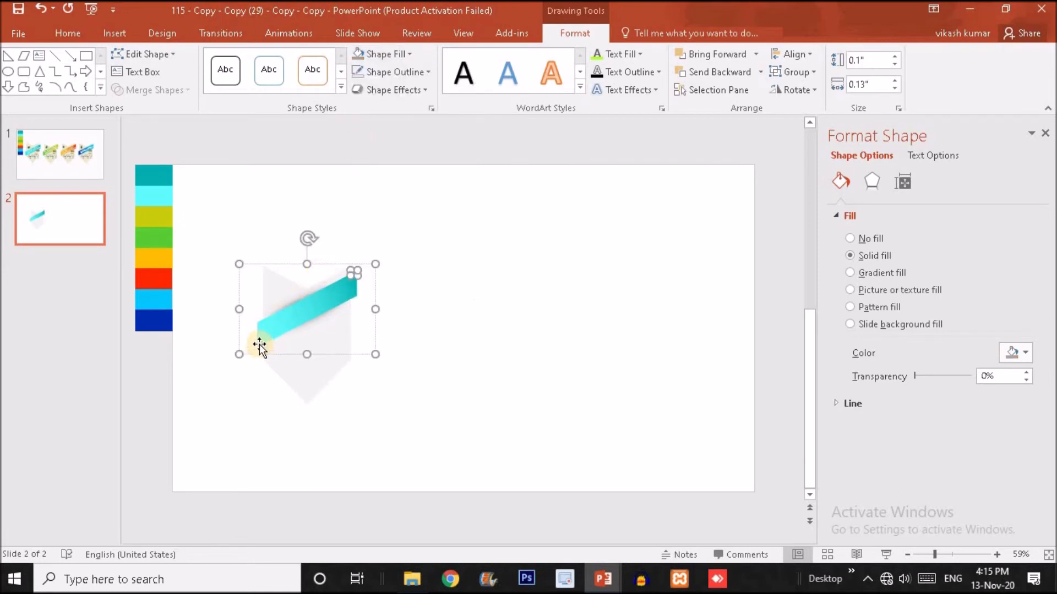
click(259, 345)
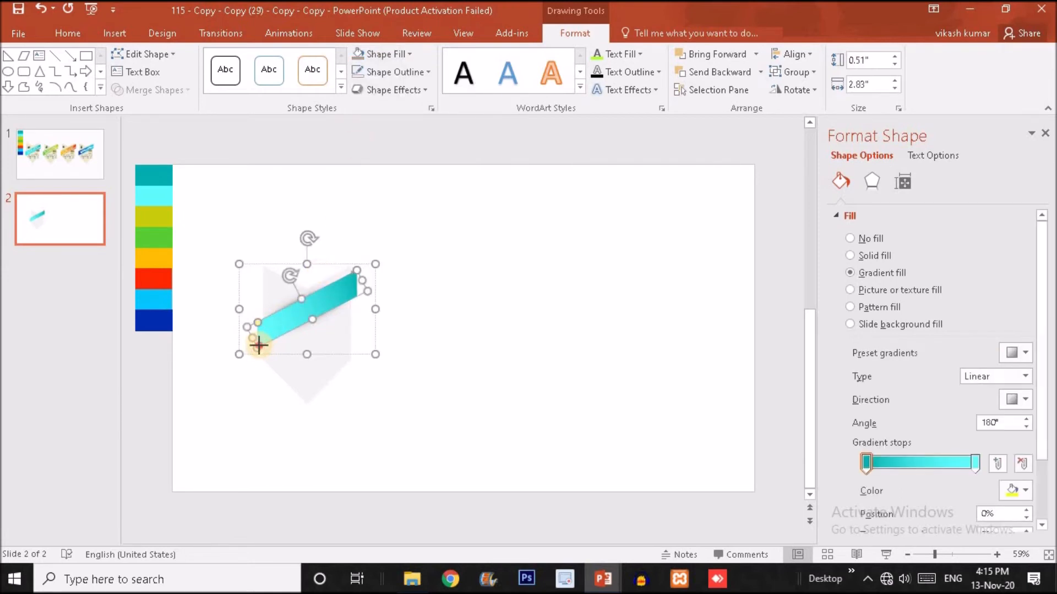
click(265, 352)
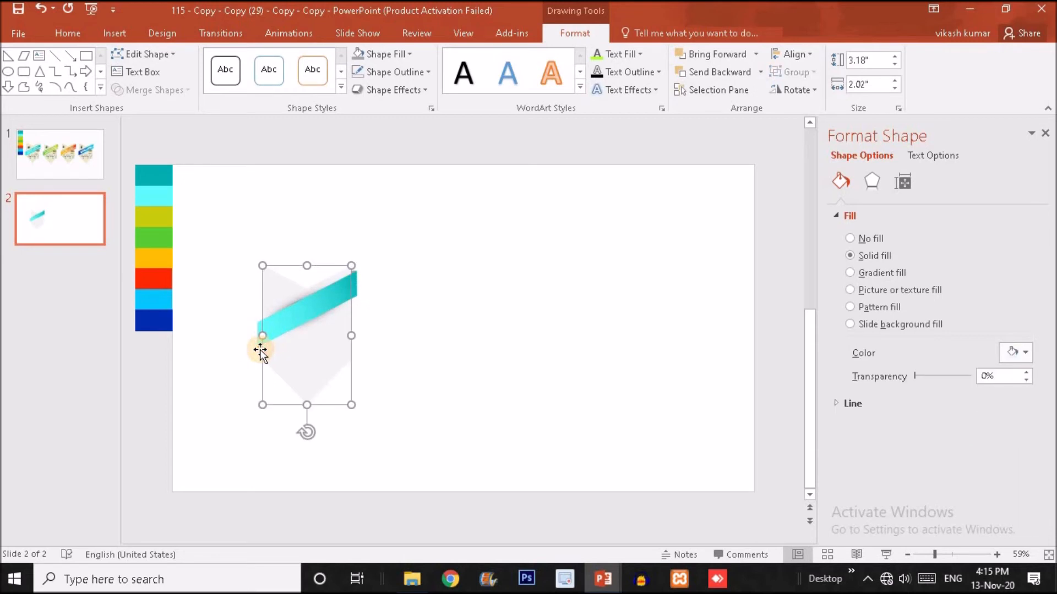
click(260, 350)
click(270, 338)
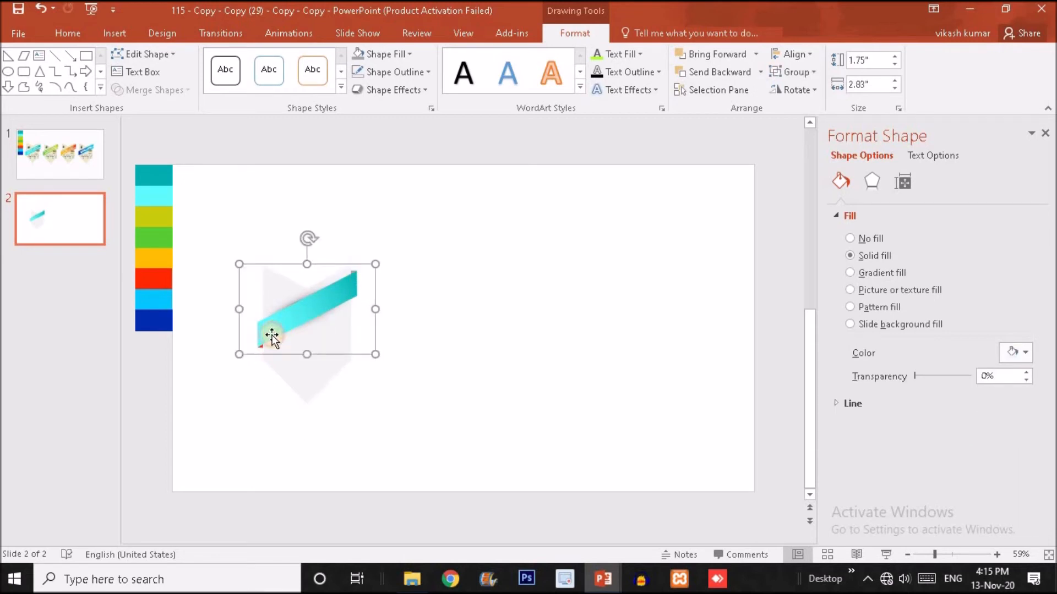
click(259, 346)
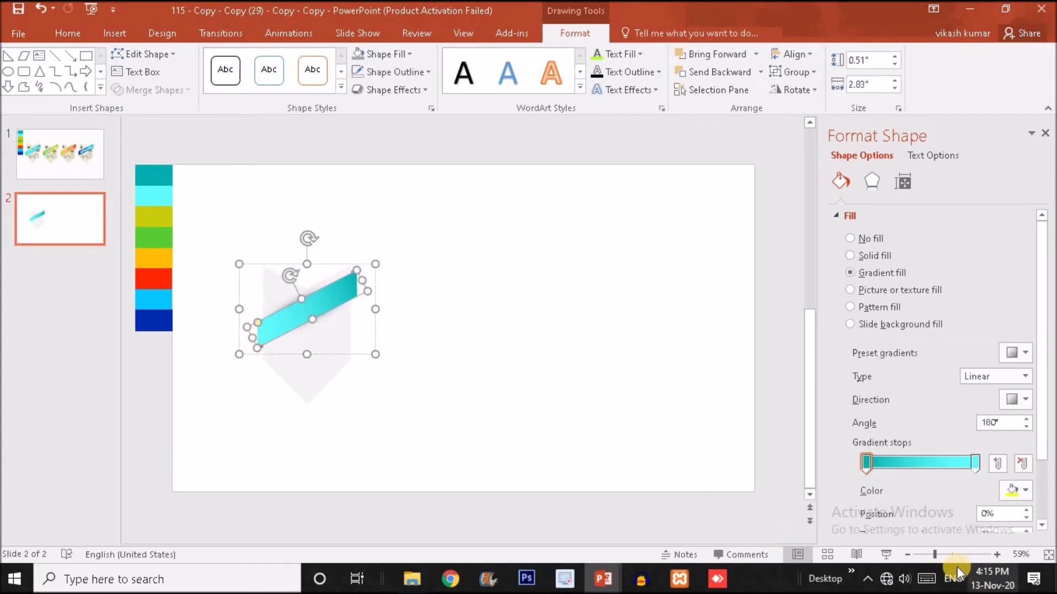
drag(937, 556, 940, 556)
click(998, 555)
click(998, 556)
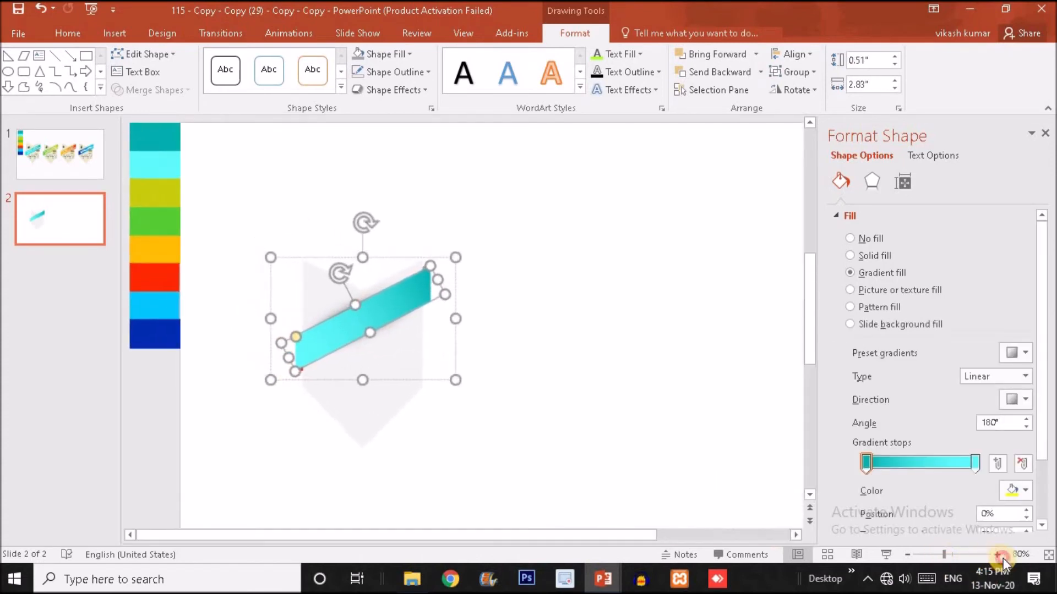
click(468, 415)
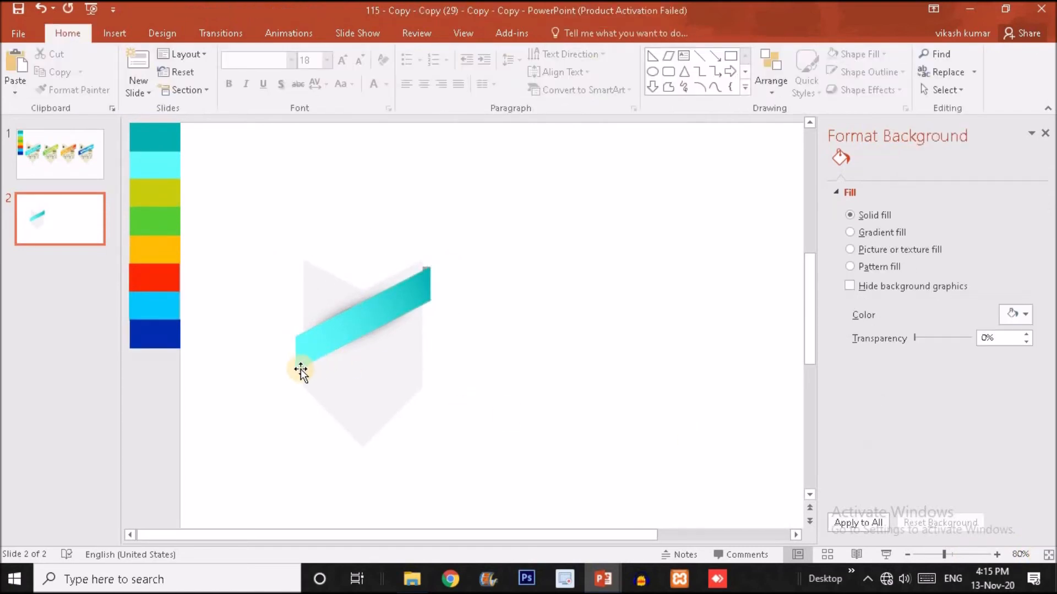
click(299, 370)
click(298, 369)
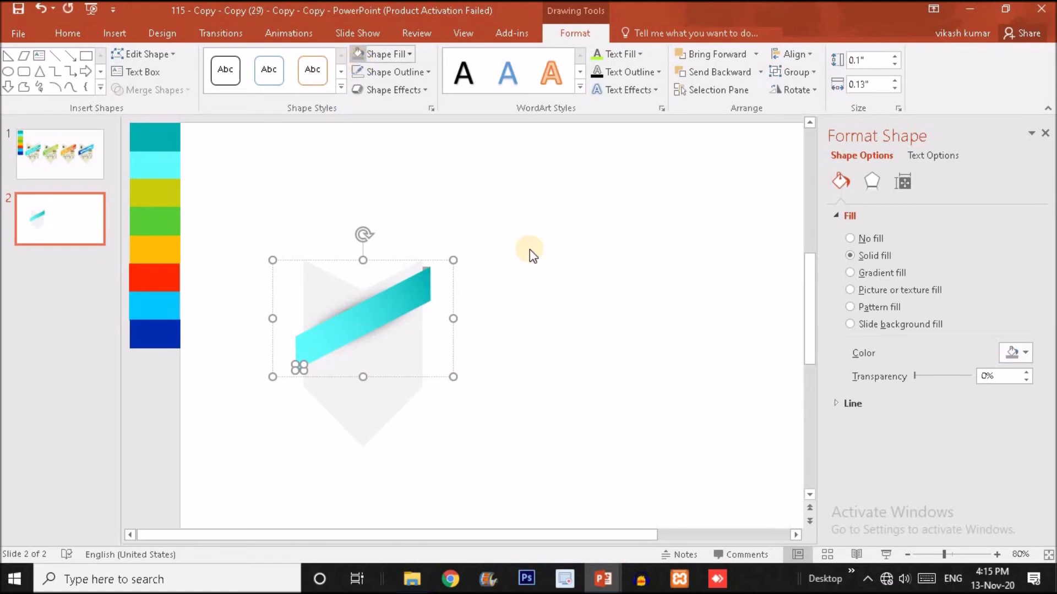
click(565, 306)
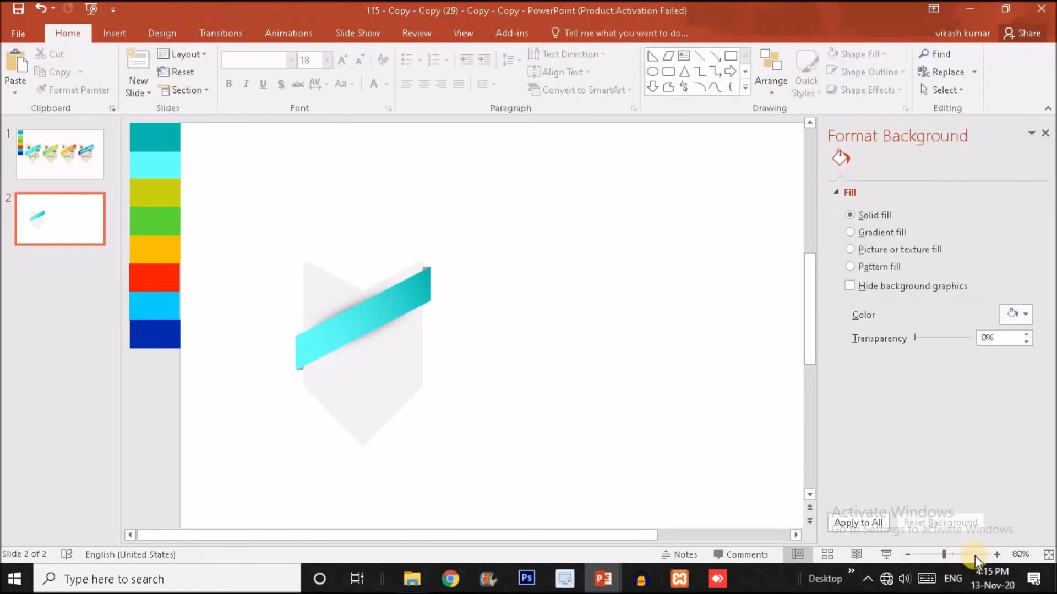
Examine the text boxes of the first banner on slide 1: the slanted ribbon caption, the 01 number, the STEP label and the body text.
drag(943, 553, 935, 552)
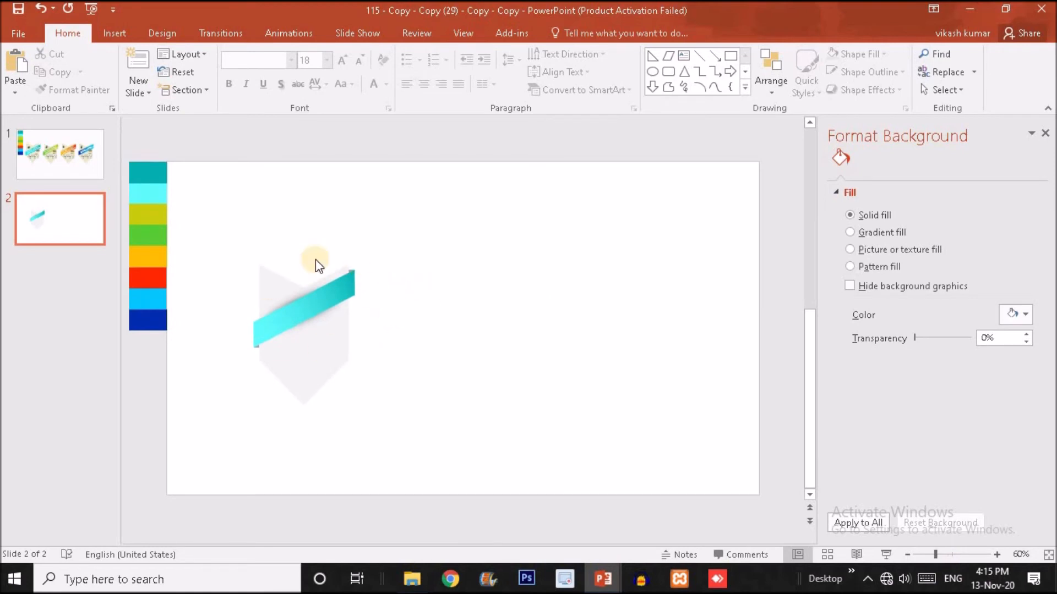
click(80, 169)
click(269, 303)
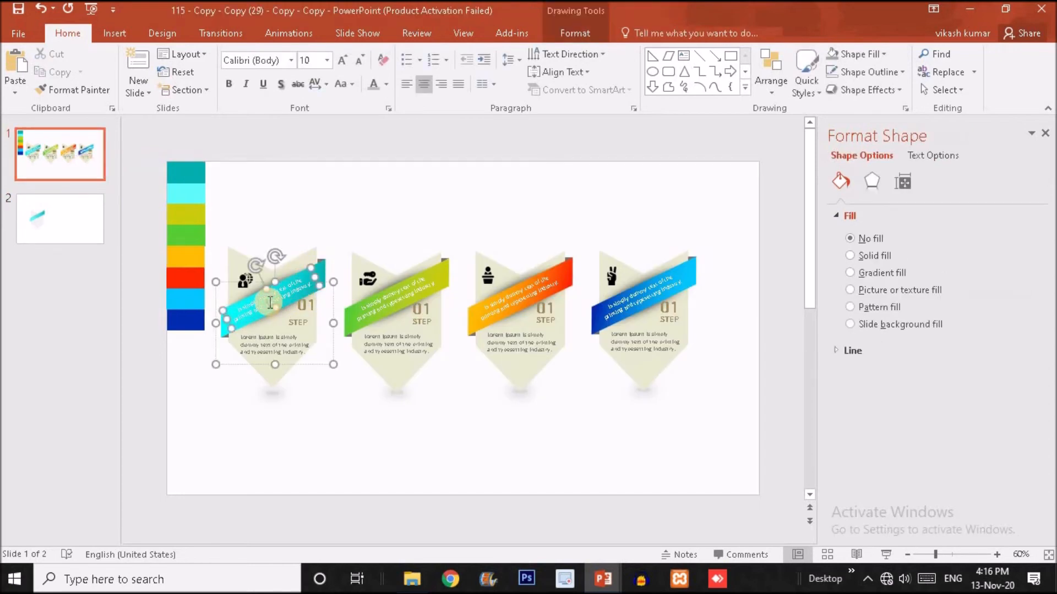
click(289, 349)
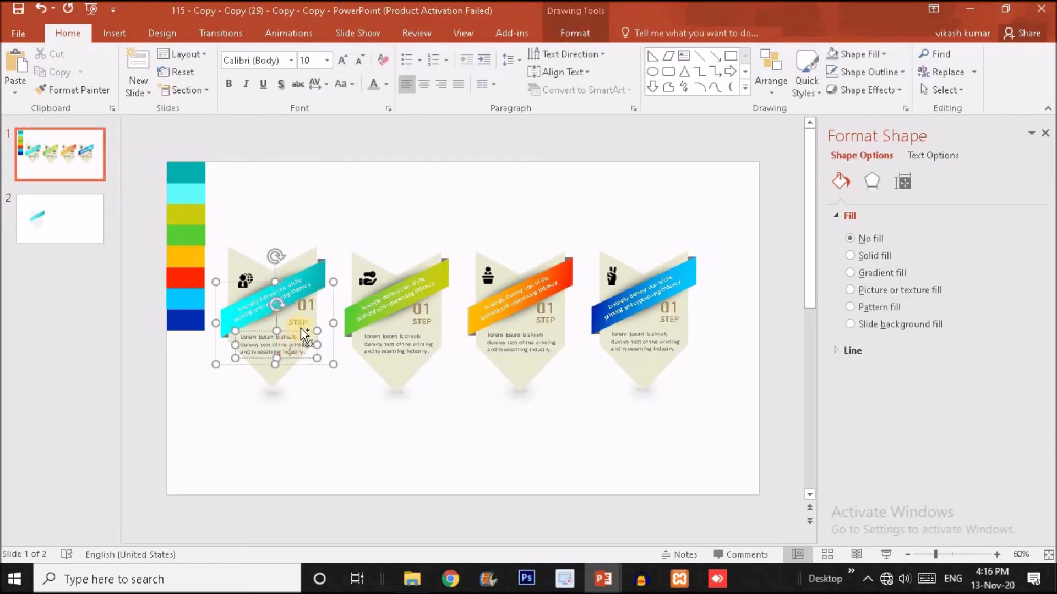
click(305, 322)
click(309, 303)
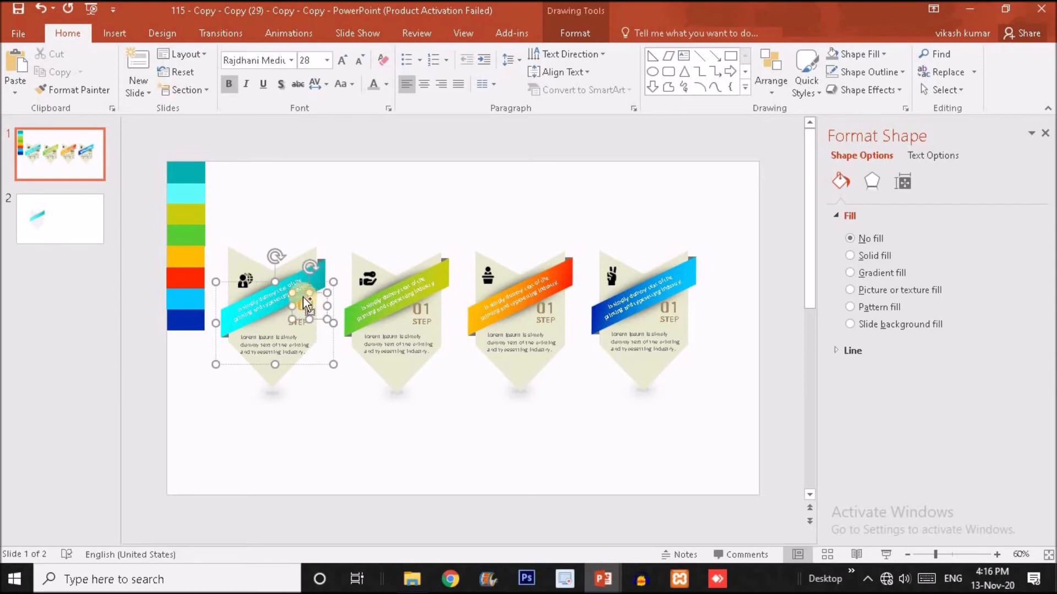
click(297, 339)
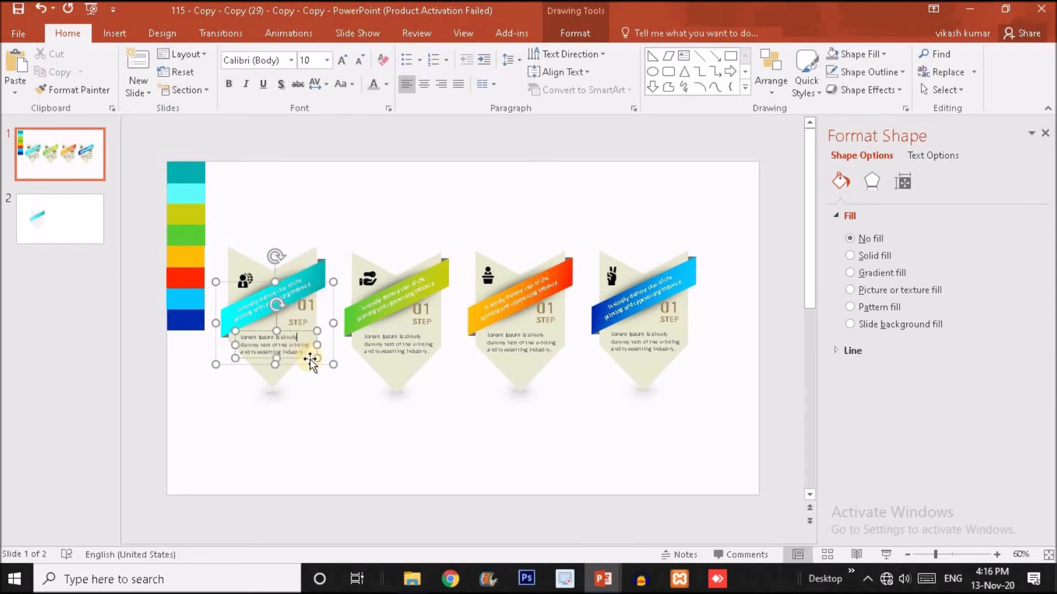